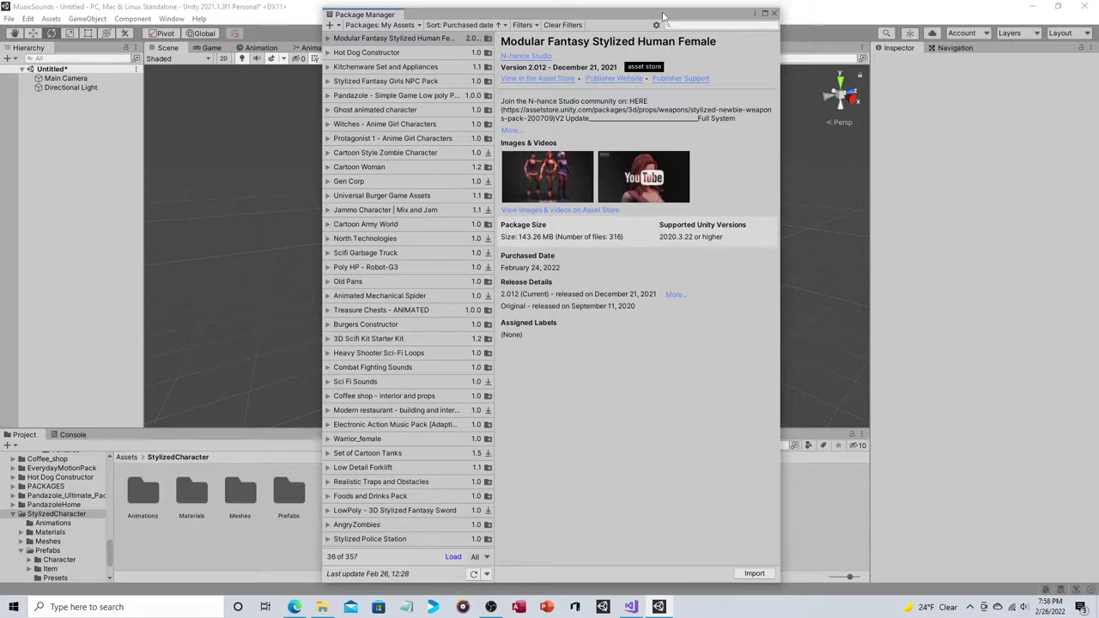
# Close the Modular Fantasy Stylized Human Female package window to reveal the empty untitled scene
pyautogui.moveTo(663, 16); pyautogui.dragTo(618, 12)
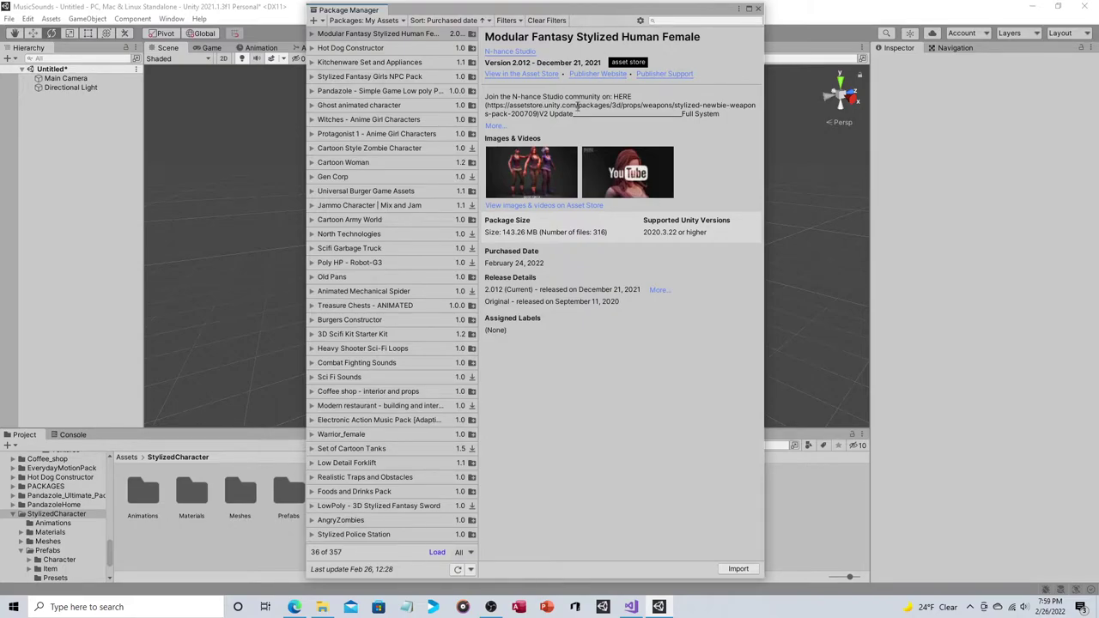
pyautogui.click(757, 9)
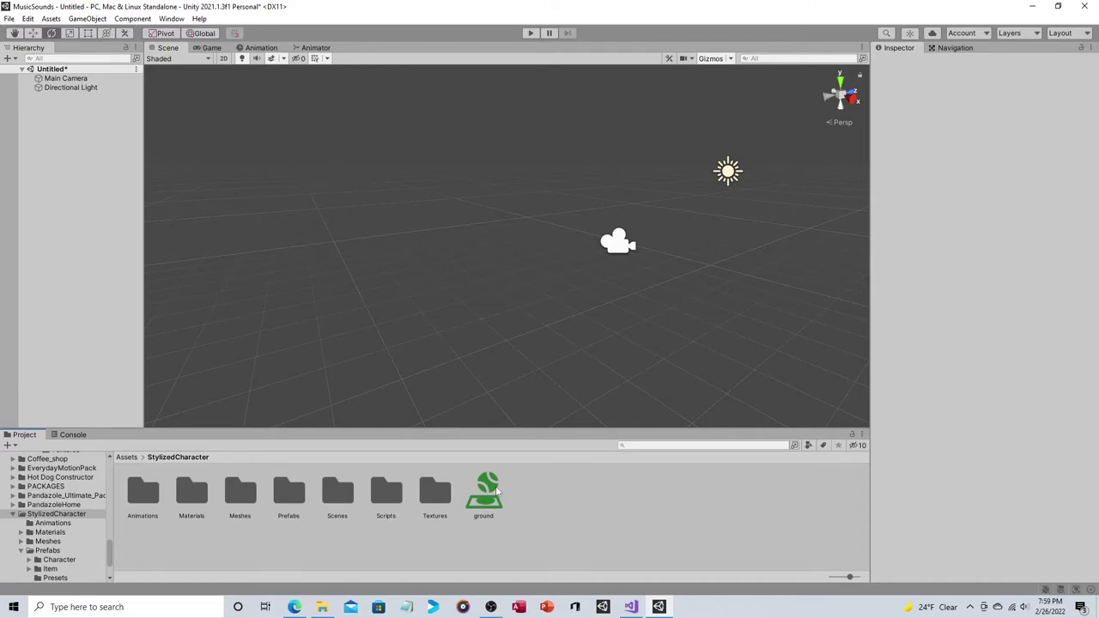
# Bring up the StylizedCharacter_Setup PDF guide in Microsoft Edge
pyautogui.click(294, 607)
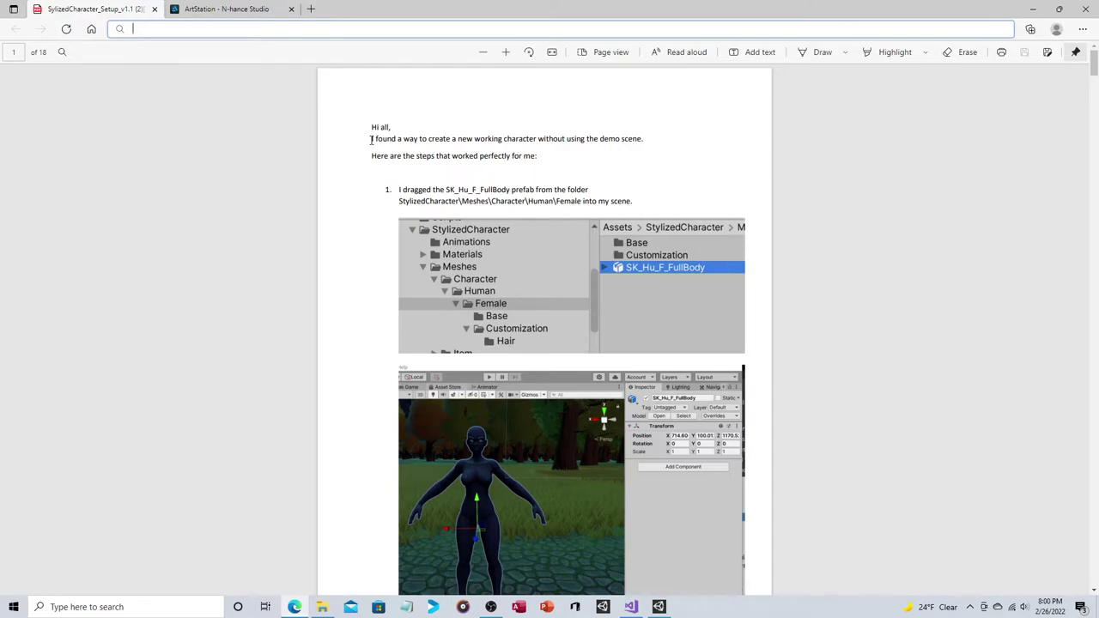
pyautogui.scroll(-15, 377, 211)
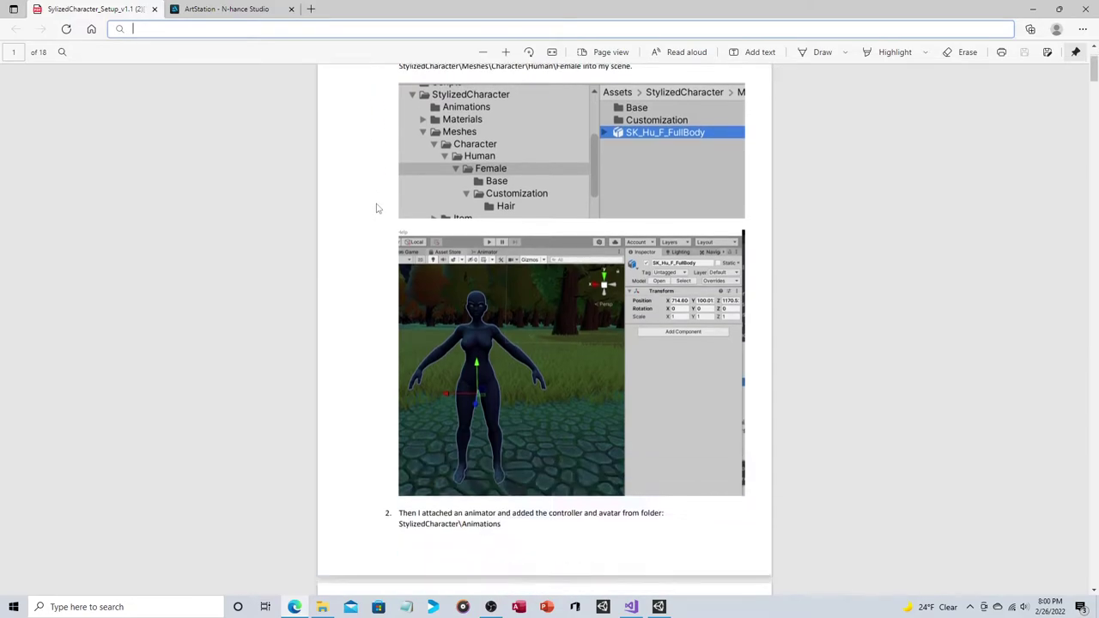
pyautogui.scroll(-20, 376, 208)
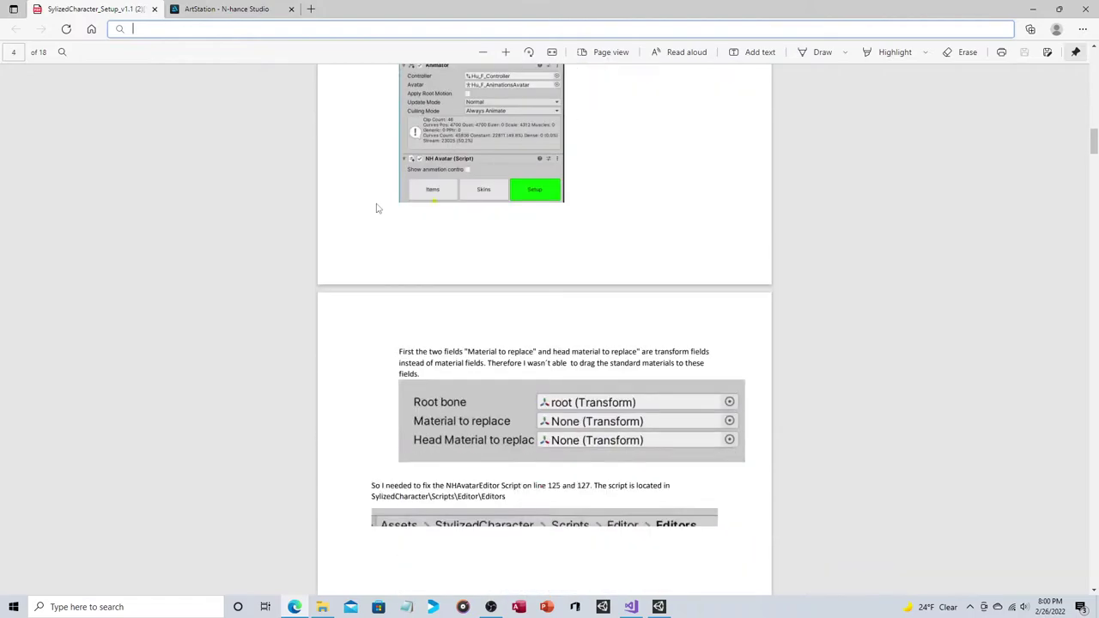
pyautogui.scroll(-10, 376, 208)
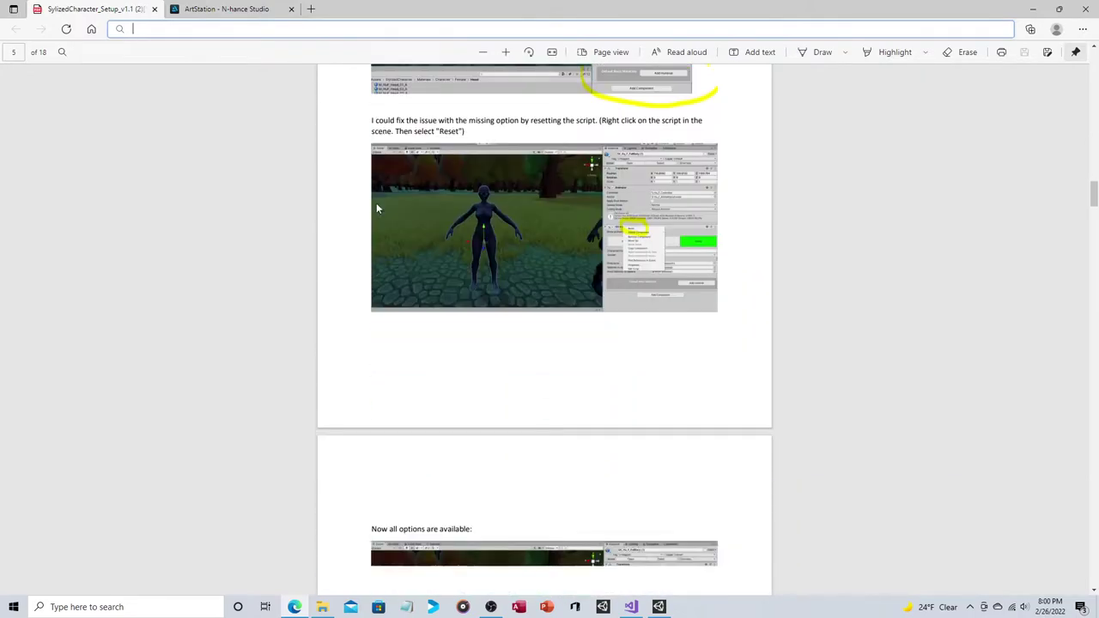
pyautogui.scroll(-15, 376, 207)
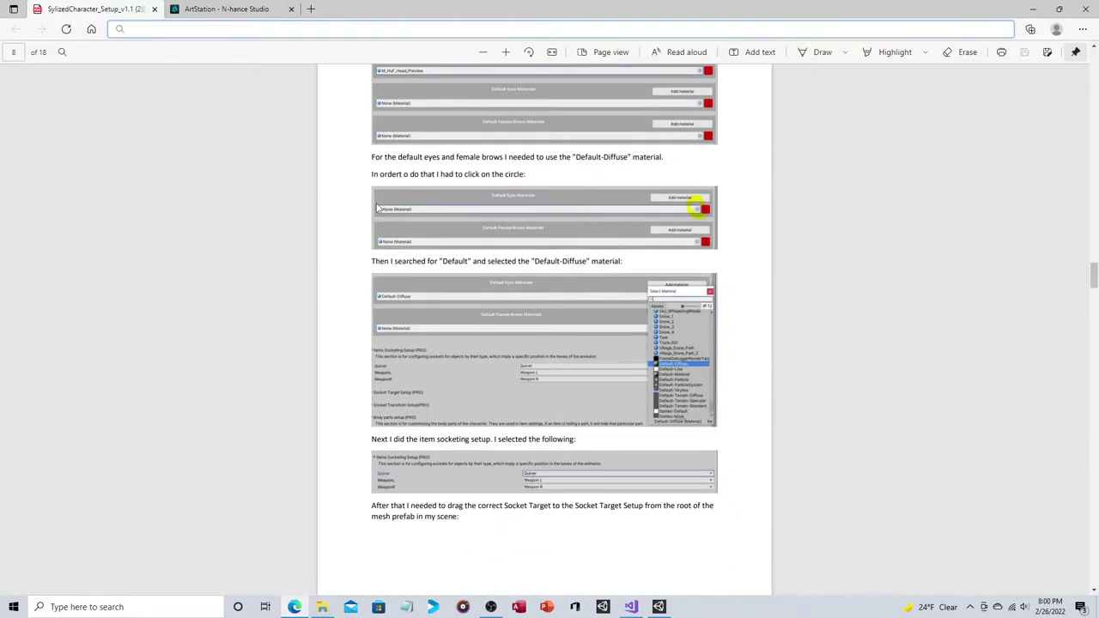
pyautogui.scroll(-10, 376, 208)
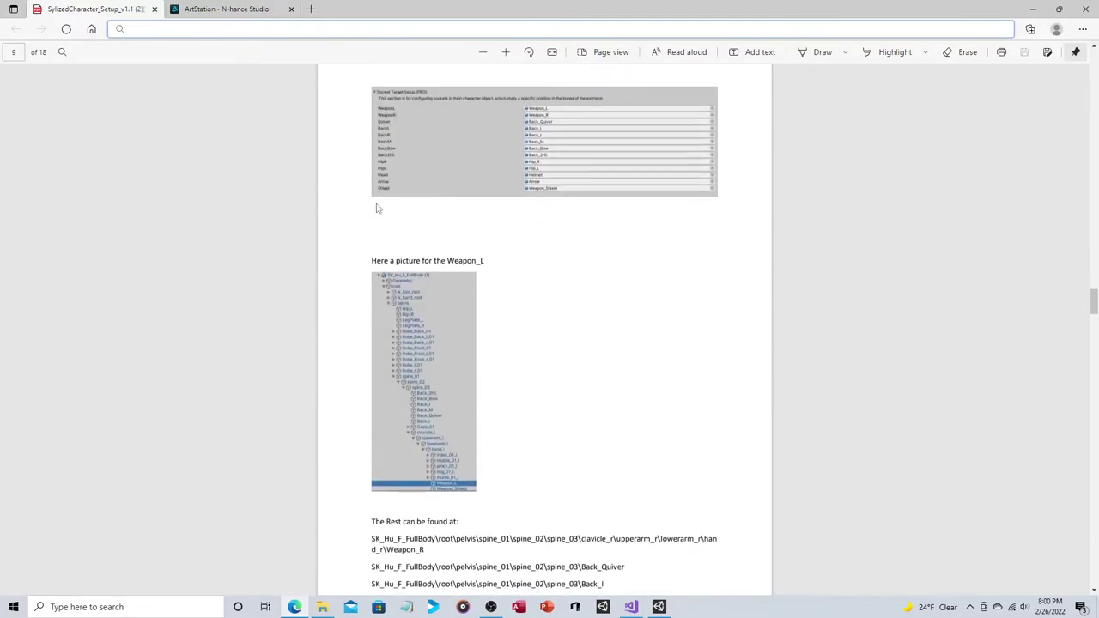
pyautogui.scroll(-15, 376, 208)
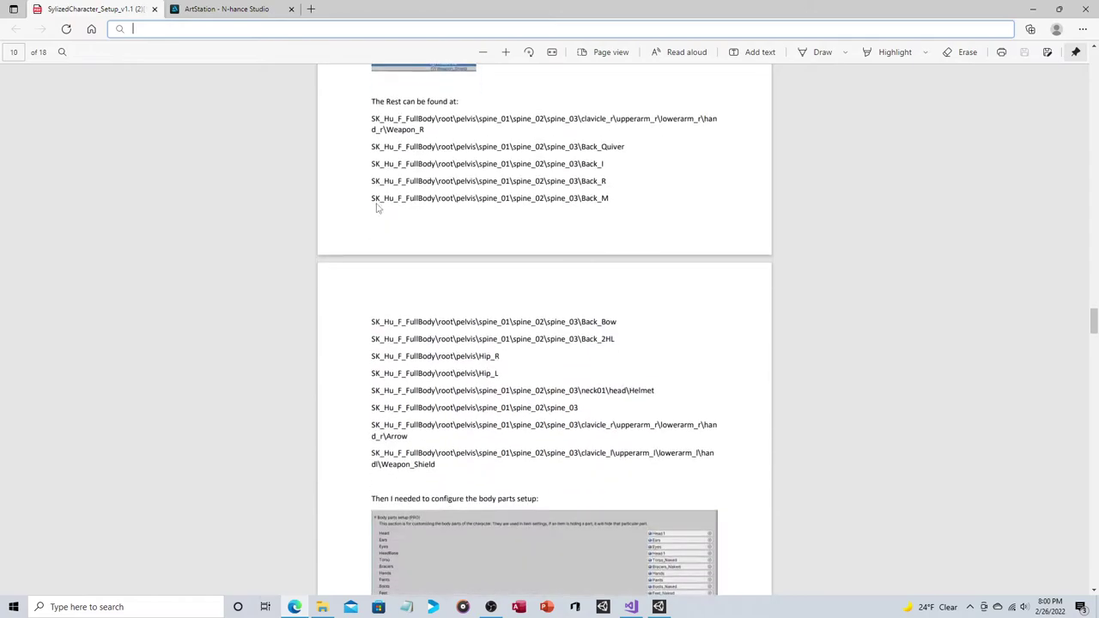
pyautogui.scroll(-4, 376, 208)
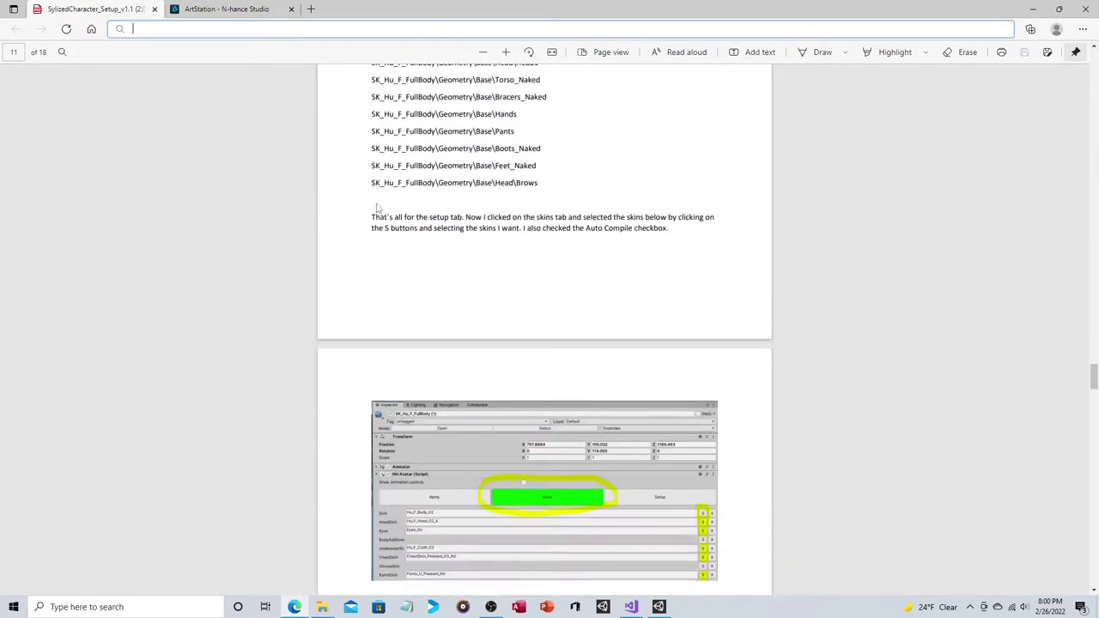
pyautogui.scroll(-12, 376, 208)
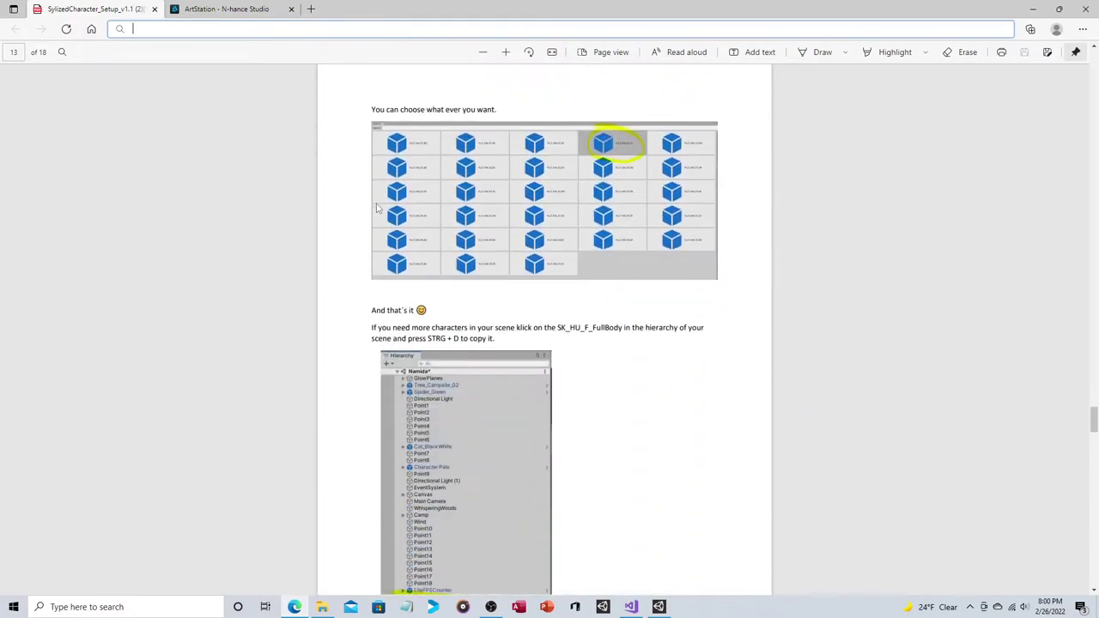
pyautogui.scroll(-12, 377, 208)
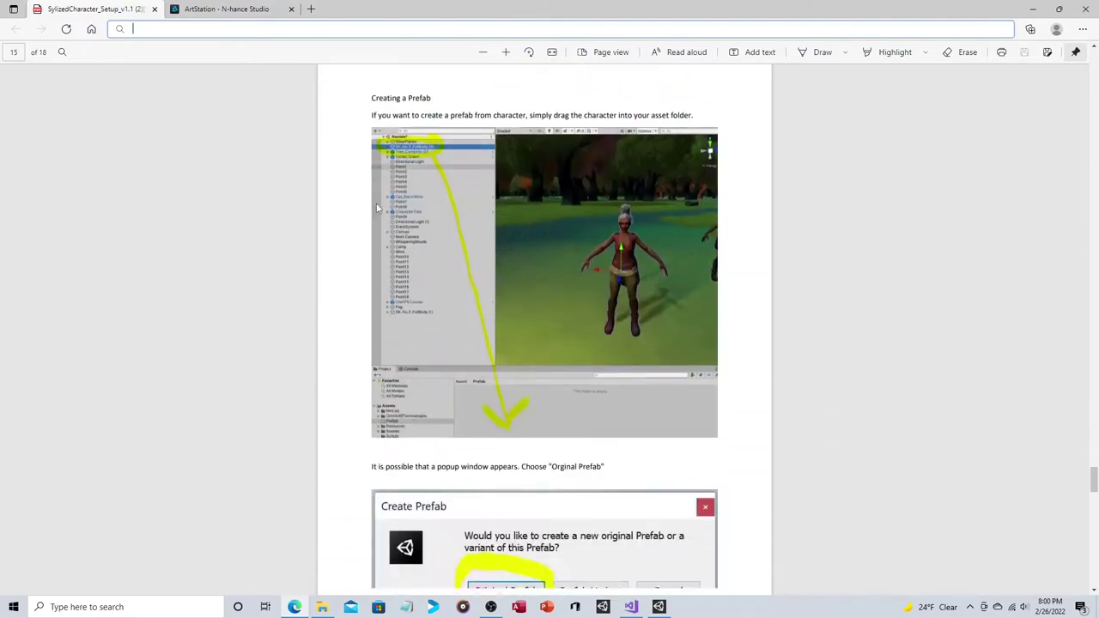
pyautogui.scroll(-12, 376, 208)
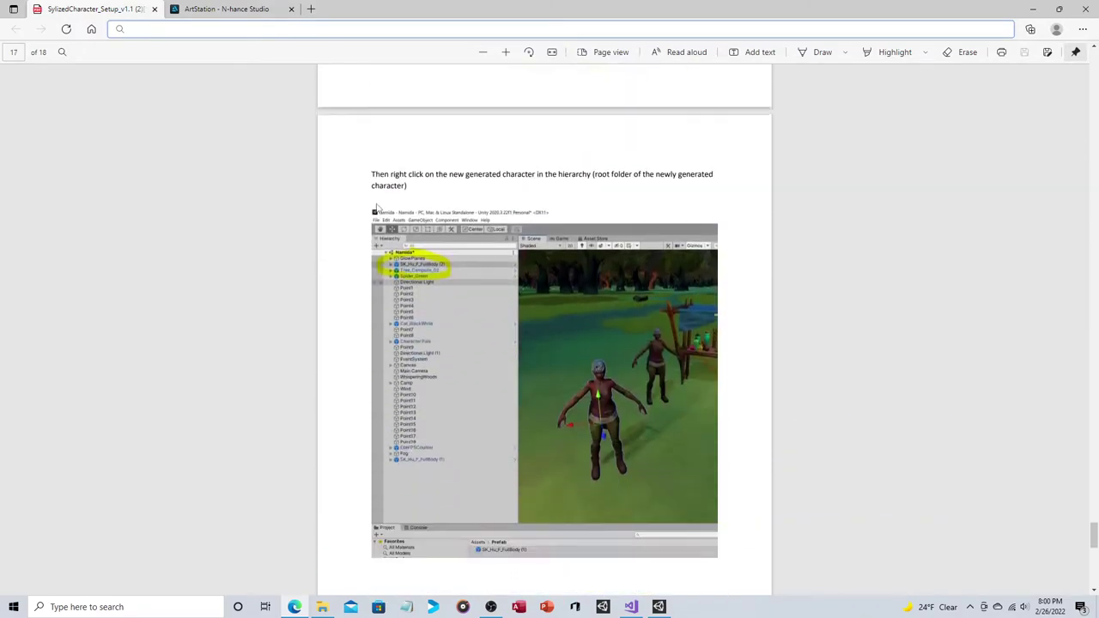
pyautogui.scroll(-10, 376, 208)
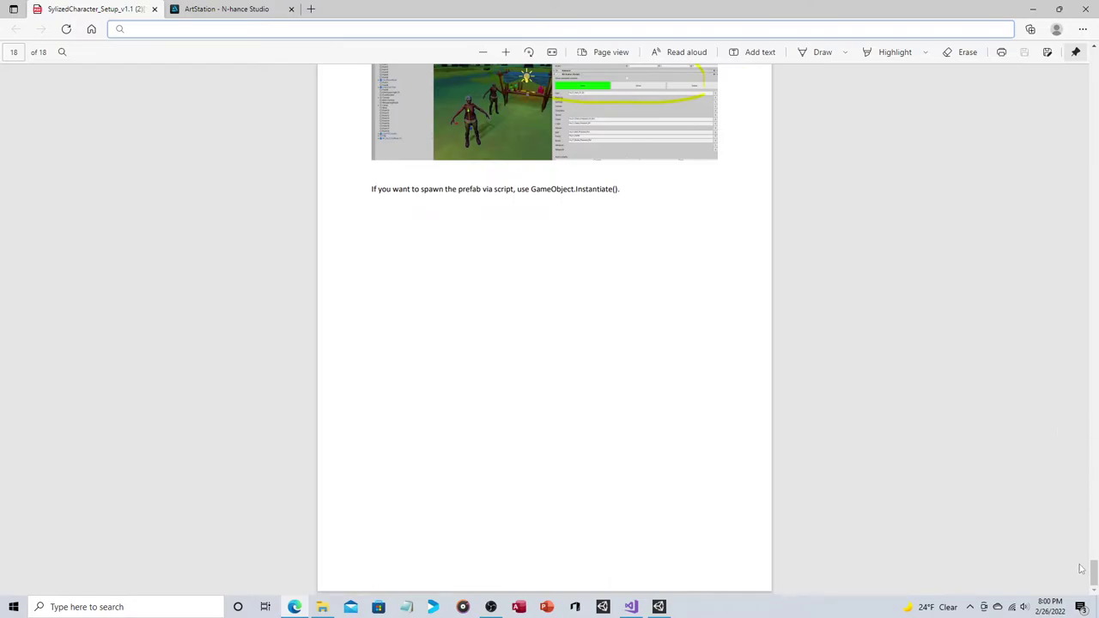
pyautogui.moveTo(1093, 573); pyautogui.dragTo(1096, 64)
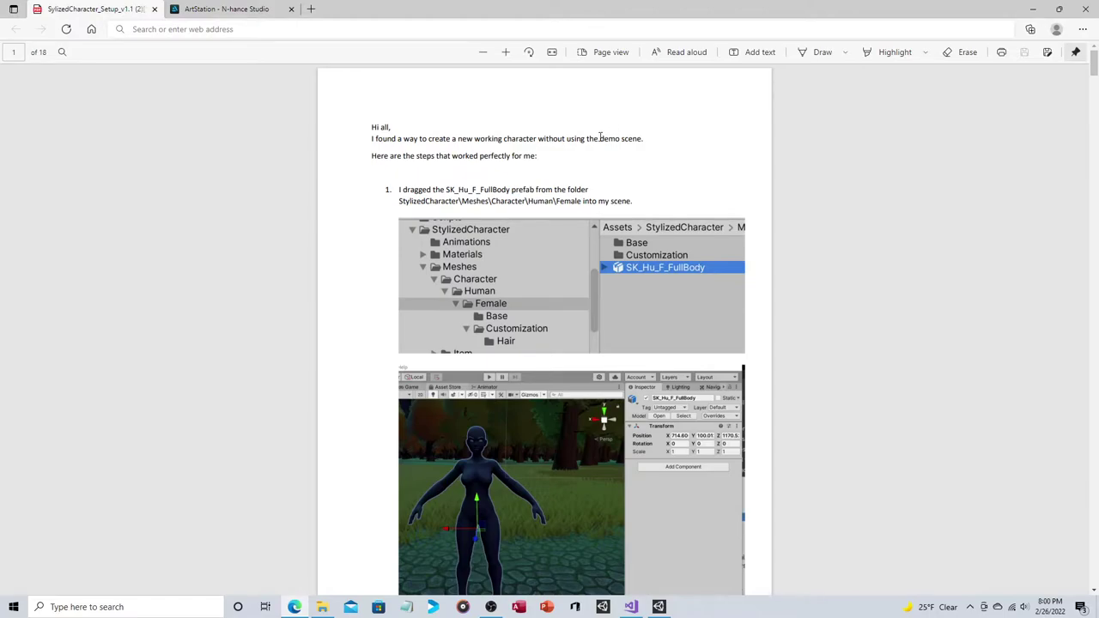
# Highlight 'demo scene' in the setup guide, then return to the Unity editor
pyautogui.moveTo(601, 139); pyautogui.dragTo(640, 141)
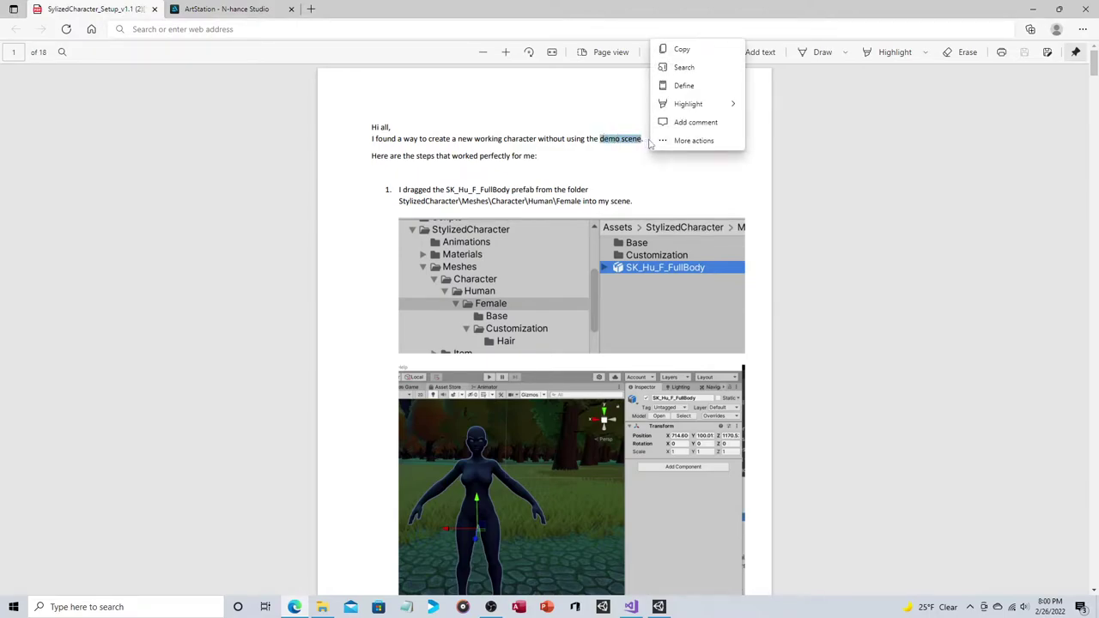
pyautogui.click(641, 140)
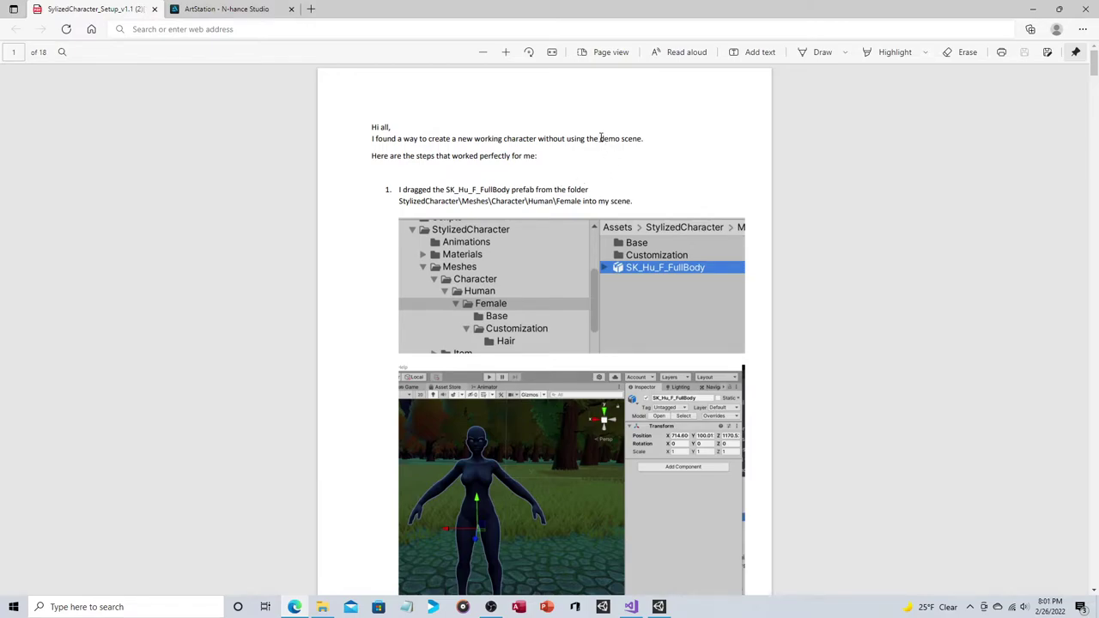
pyautogui.moveTo(600, 138); pyautogui.dragTo(643, 140)
pyautogui.click(582, 182)
pyautogui.click(659, 607)
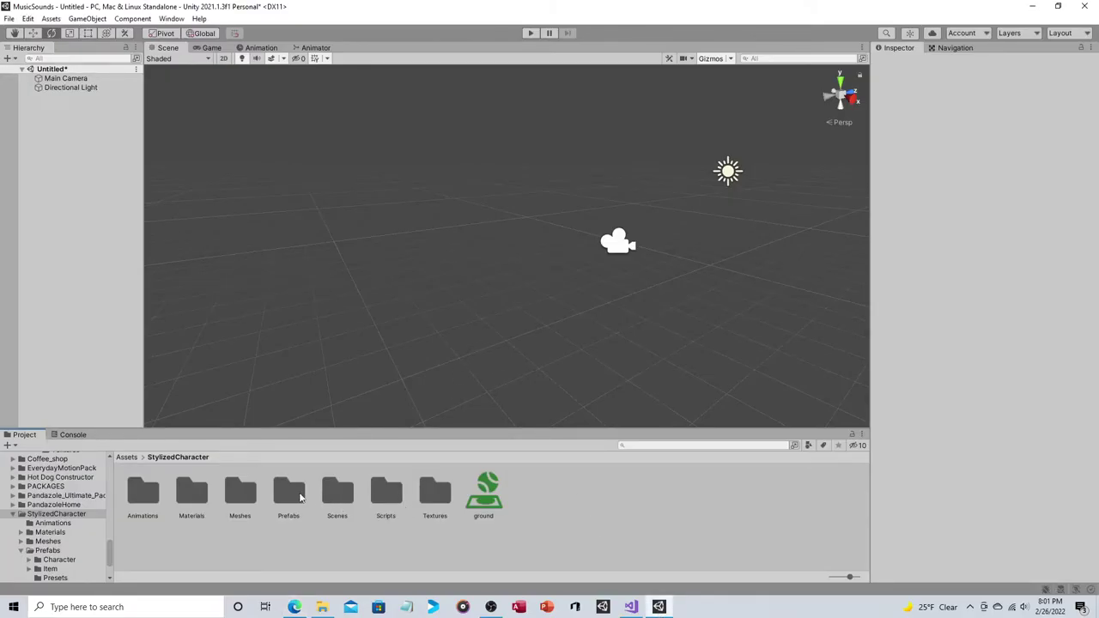
# Load Demo_Peasant_Female from the Scenes folder, discarding the untitled scene, and enter Play mode
pyautogui.doubleClick(336, 493)
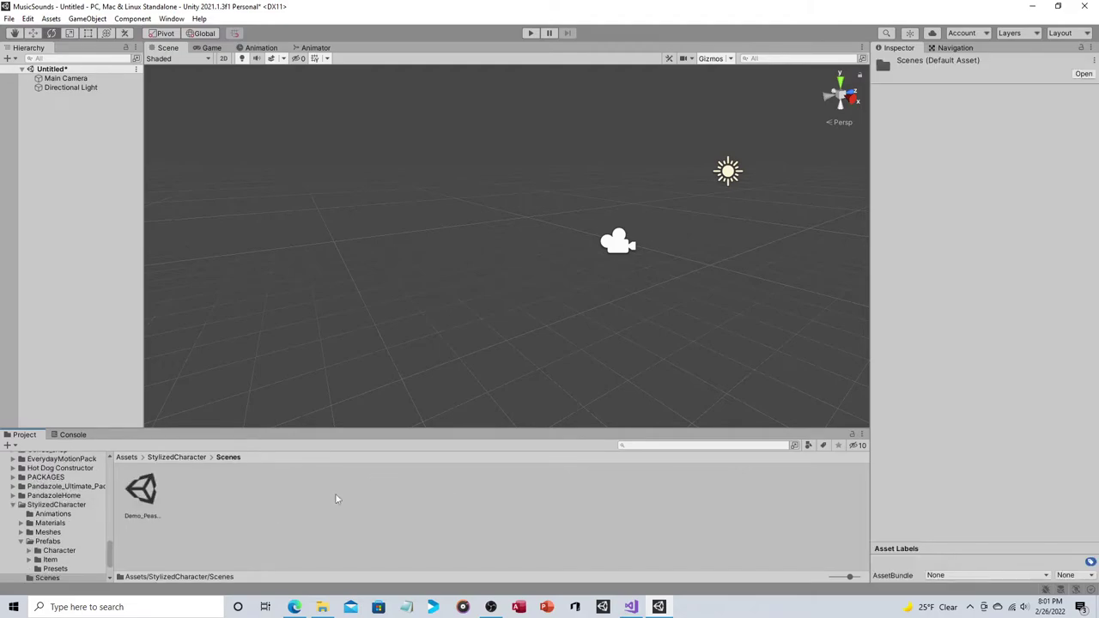
pyautogui.doubleClick(153, 489)
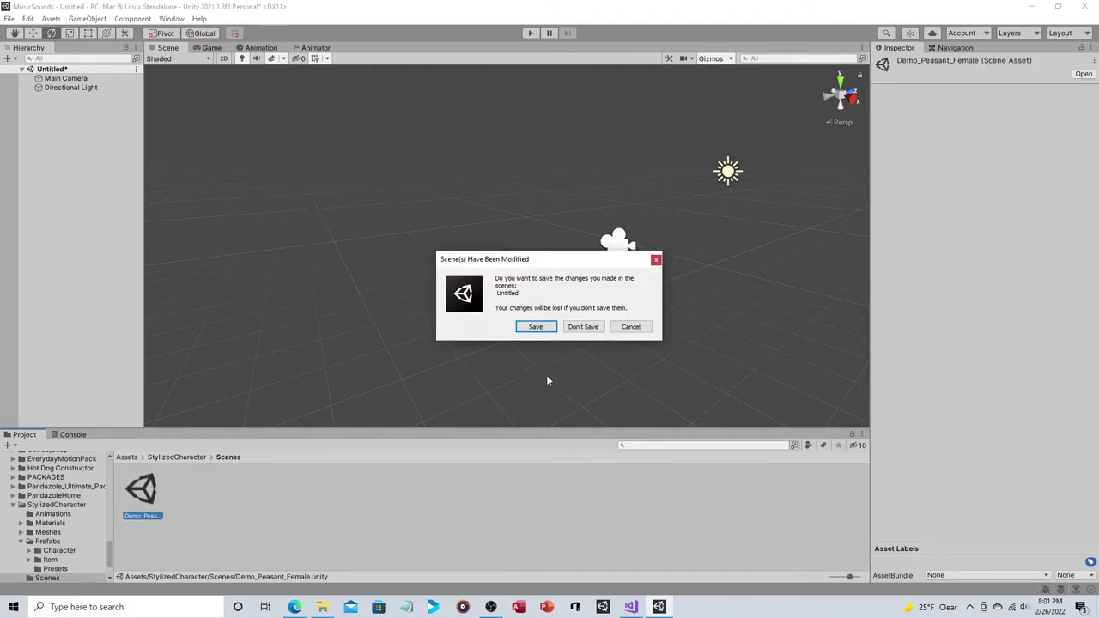
pyautogui.click(583, 328)
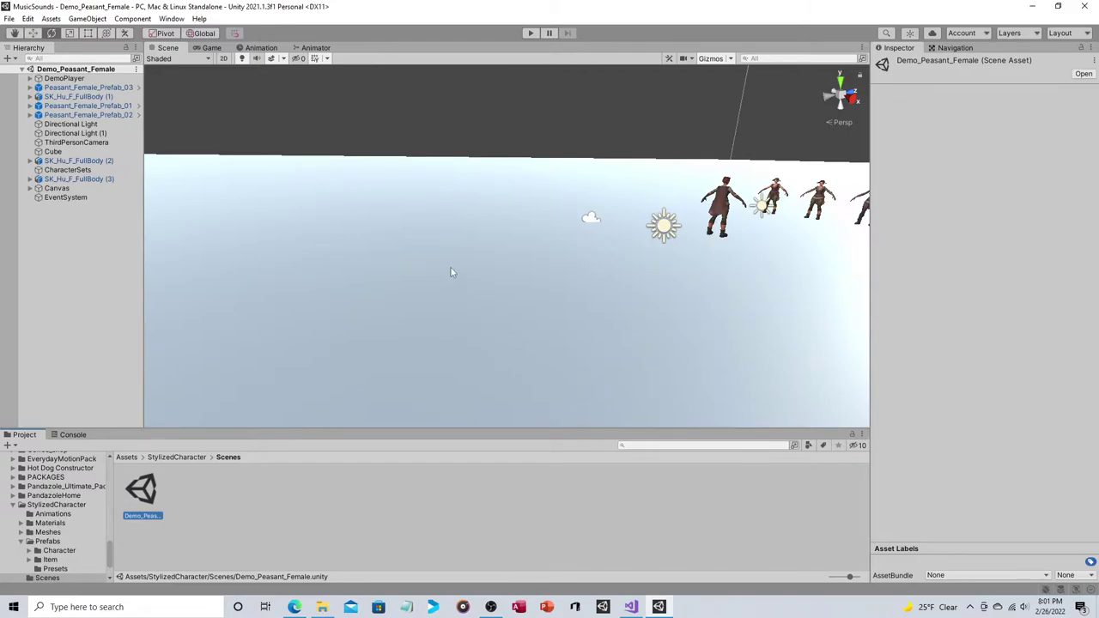
pyautogui.moveTo(453, 272); pyautogui.dragTo(641, 305, button='right')
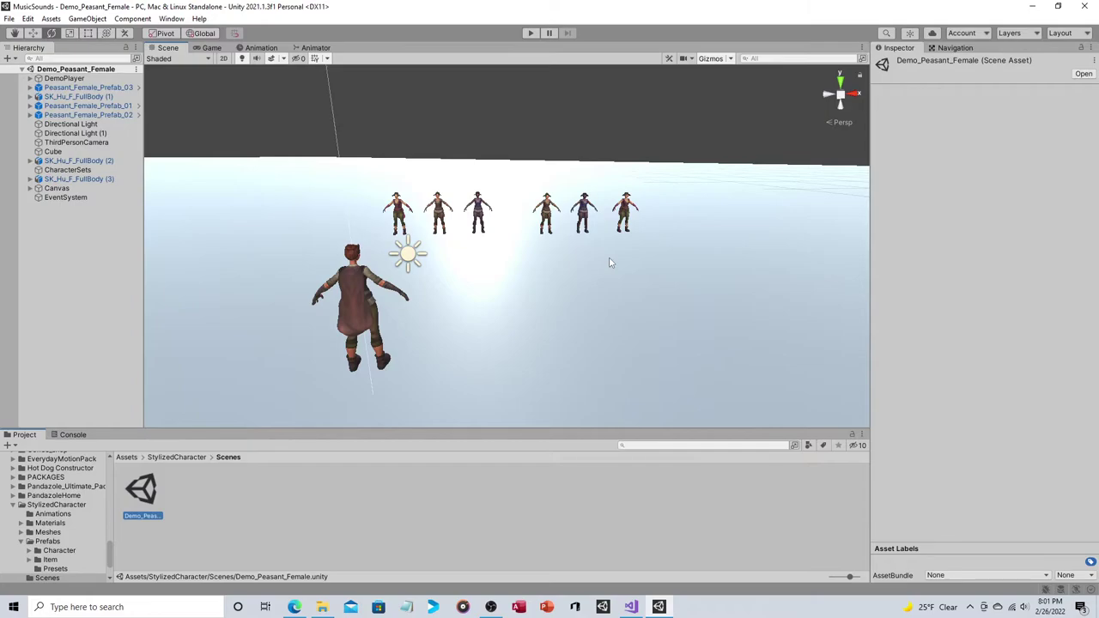
pyautogui.click(530, 32)
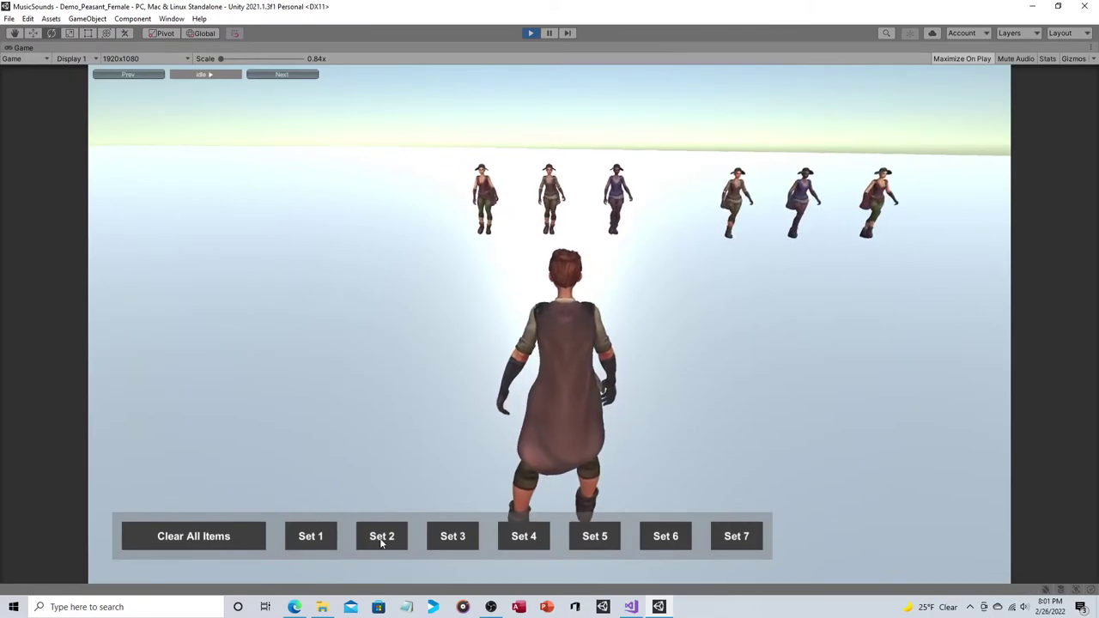
# Preview outfit Sets 2 and 3 and the Combat_1H_Attack02/03 animations, then exit Play mode
pyautogui.click(381, 537)
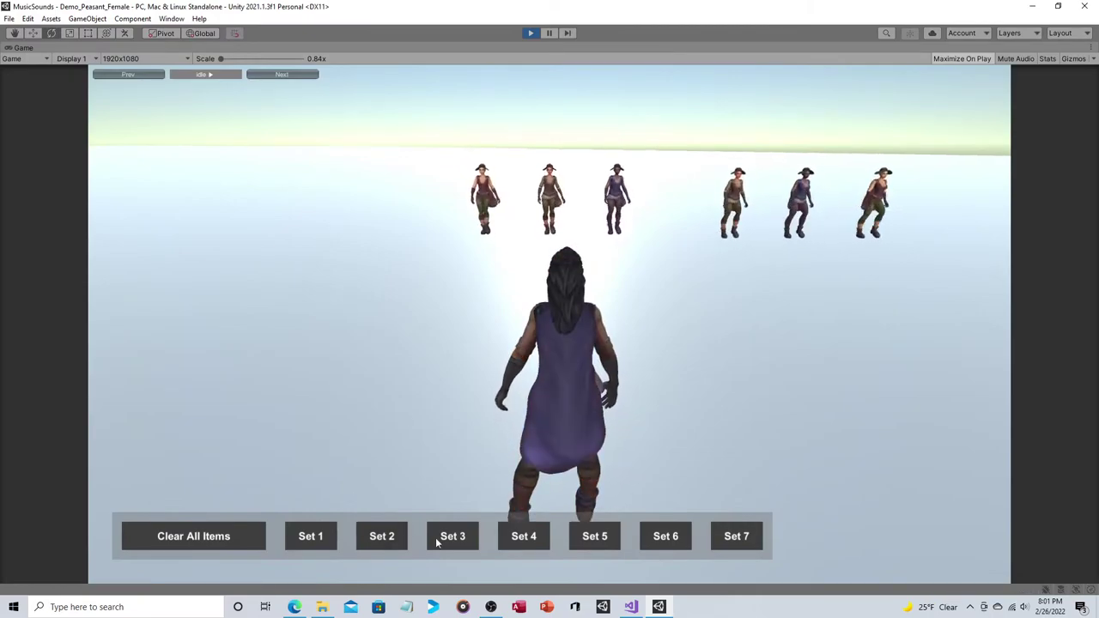
pyautogui.click(439, 539)
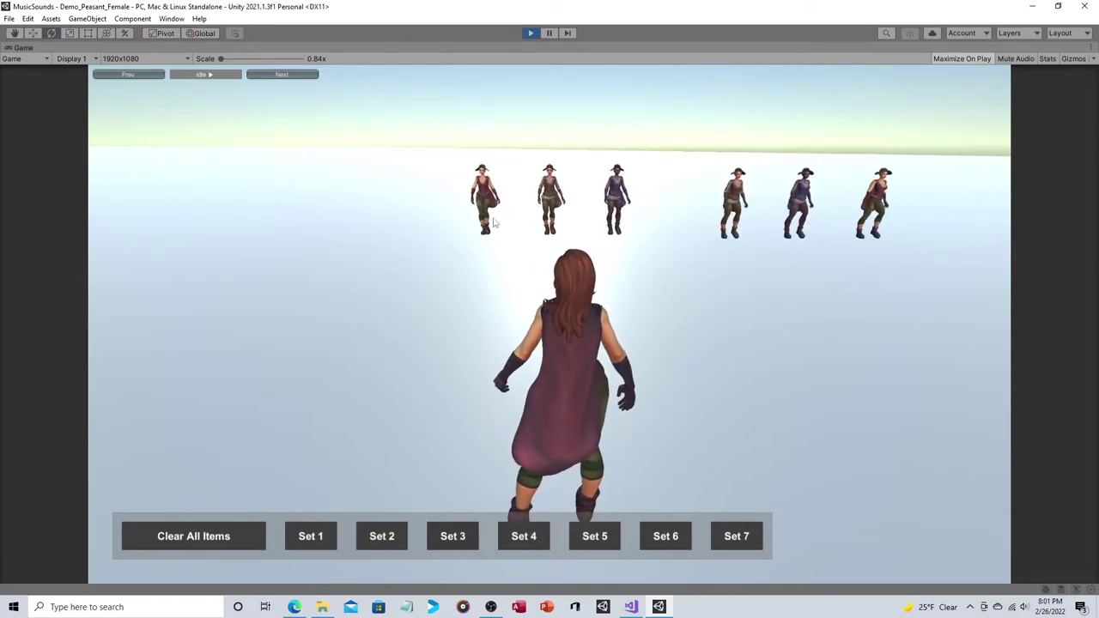
pyautogui.click(297, 76)
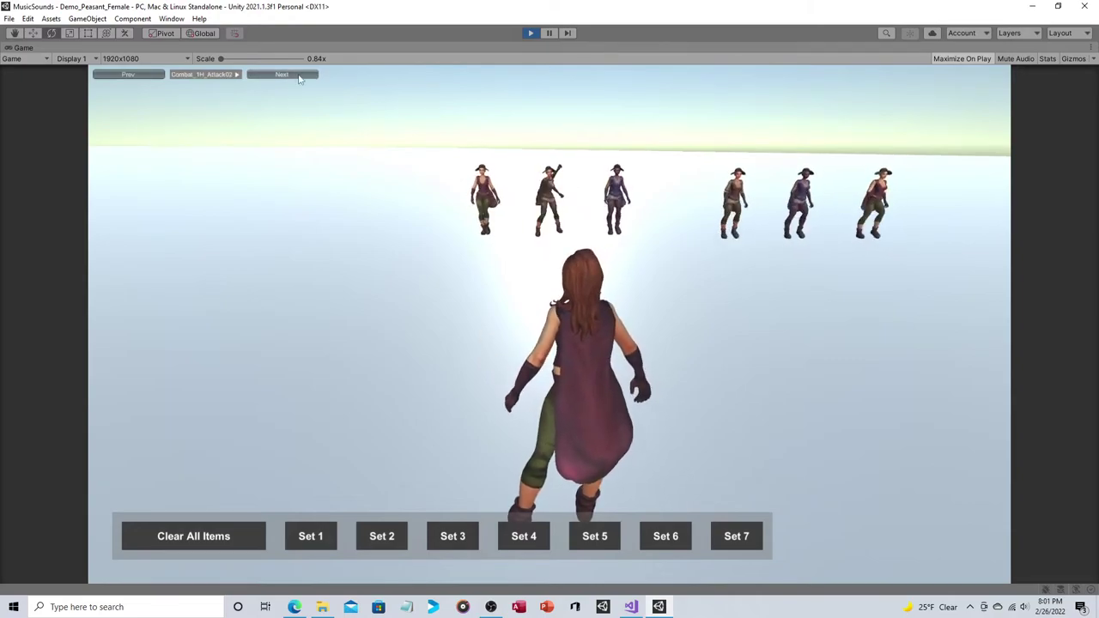
pyautogui.click(300, 77)
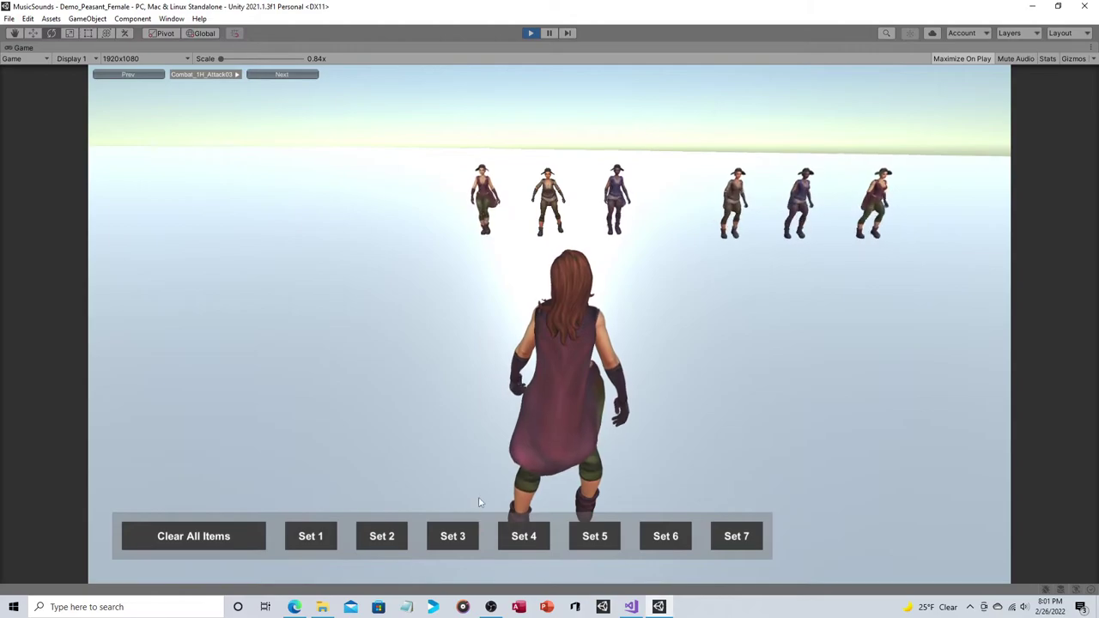
pyautogui.hotkey('ctrl', 'p')
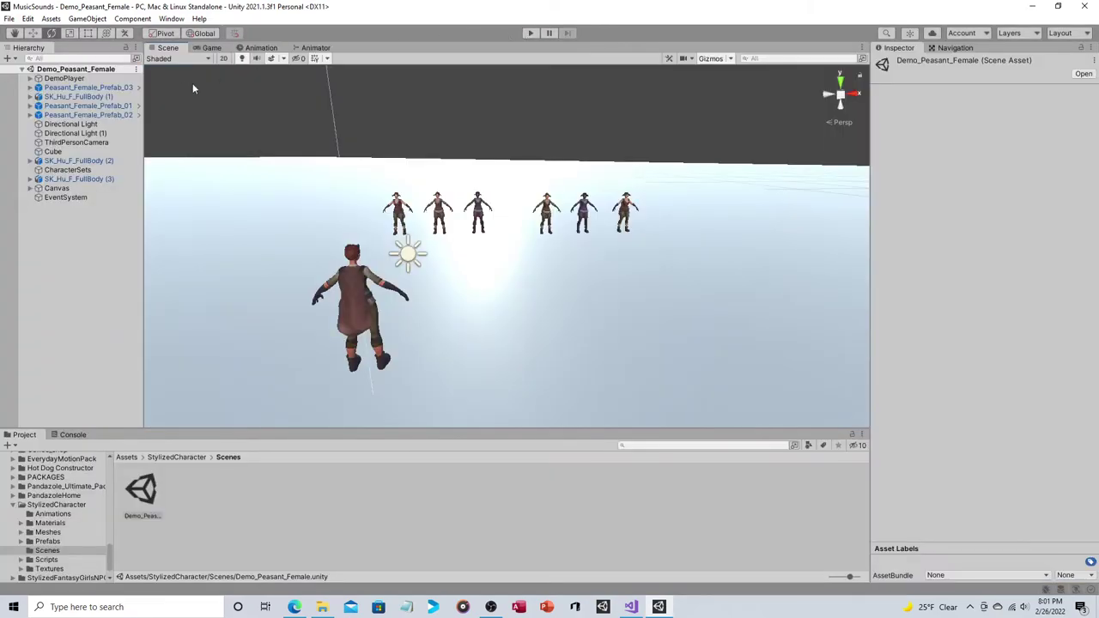
# Select SK_Hu_F_FullBody under DemoPlayer and give it Hu_F_Hair_02_Gr hair
pyautogui.click(30, 78)
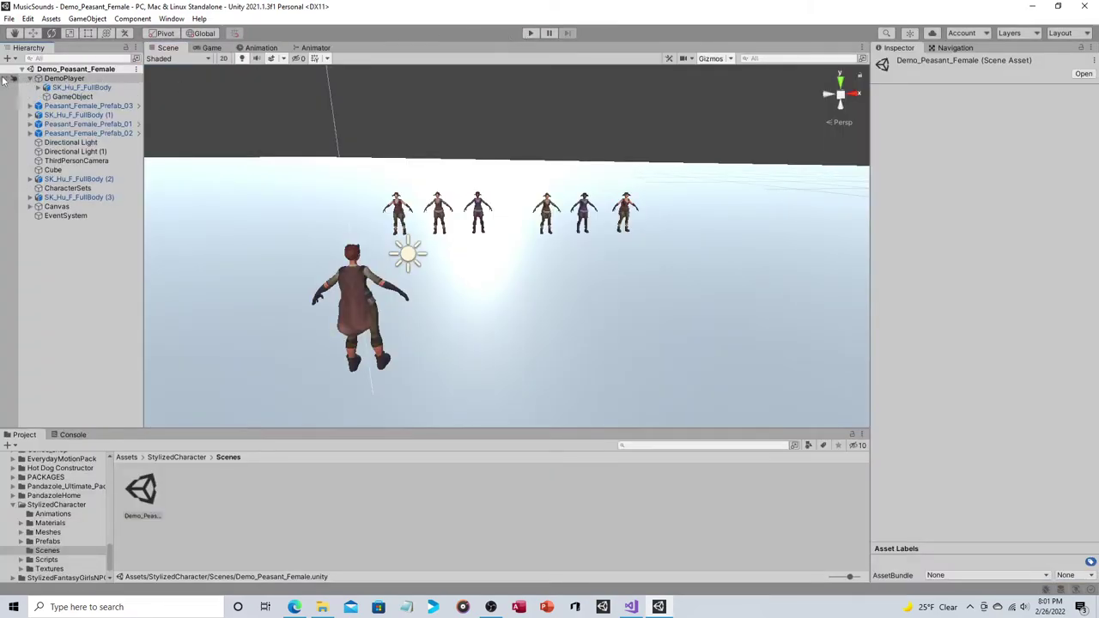
pyautogui.click(86, 90)
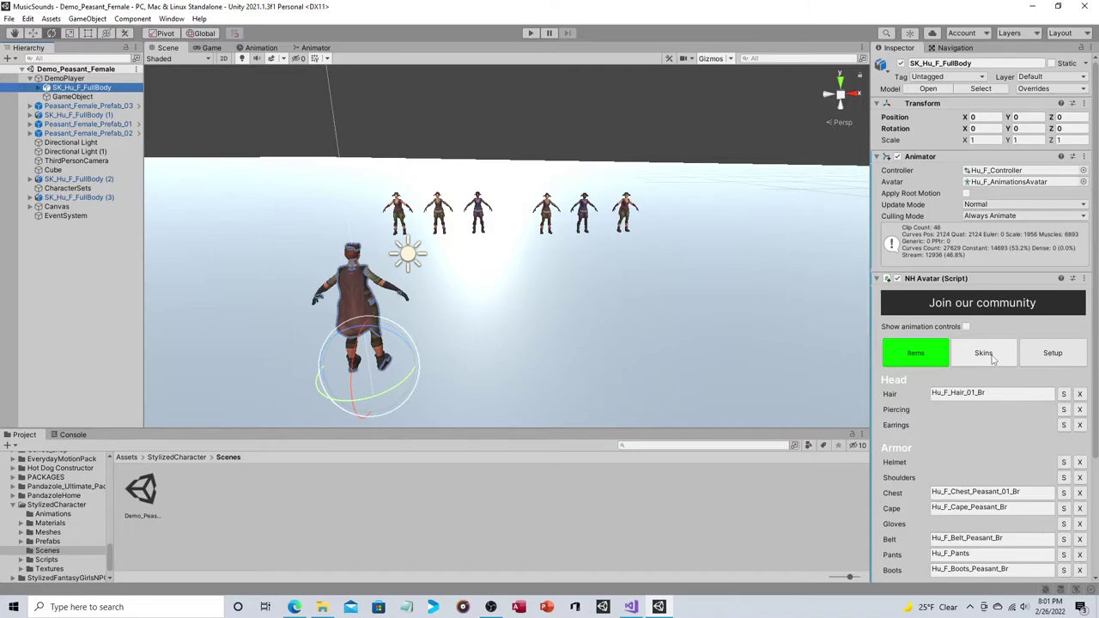
pyautogui.scroll(-3, 993, 360)
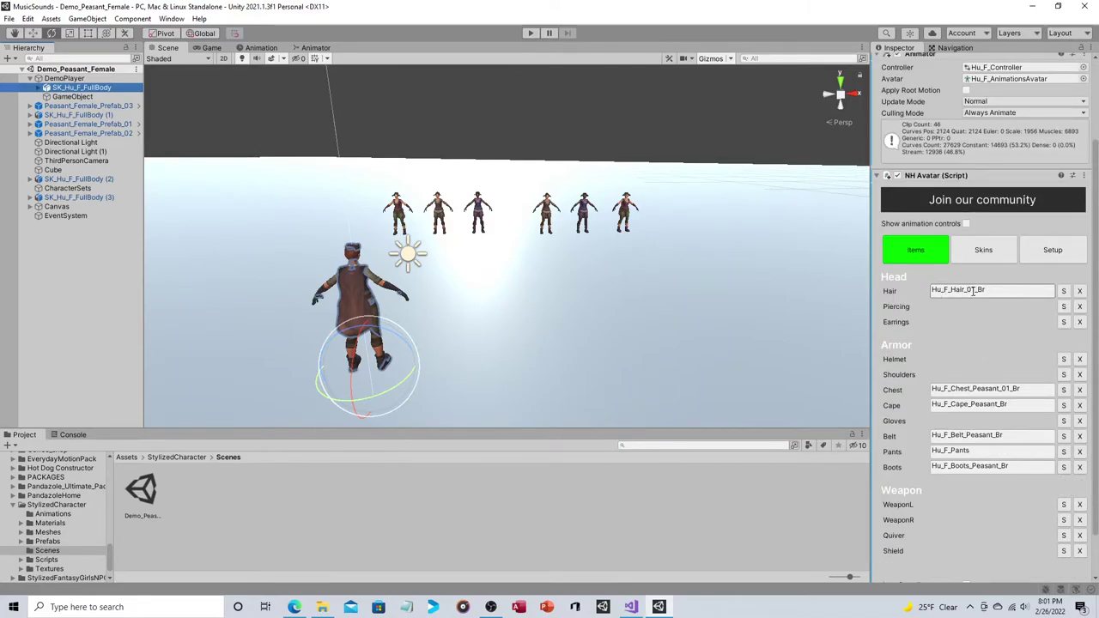
pyautogui.click(1065, 292)
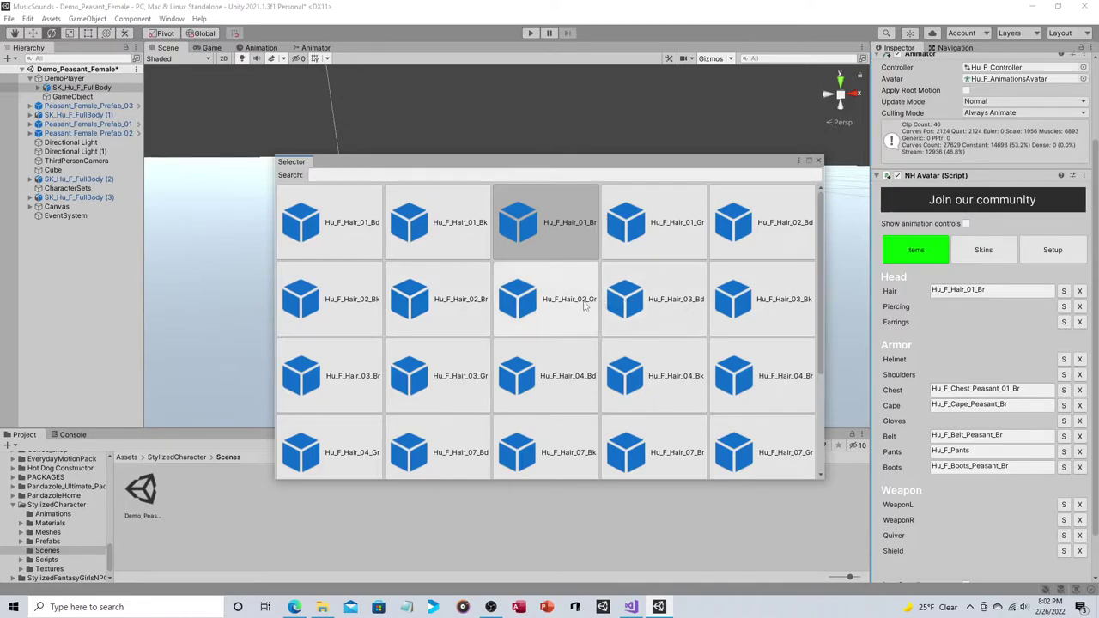
pyautogui.click(560, 308)
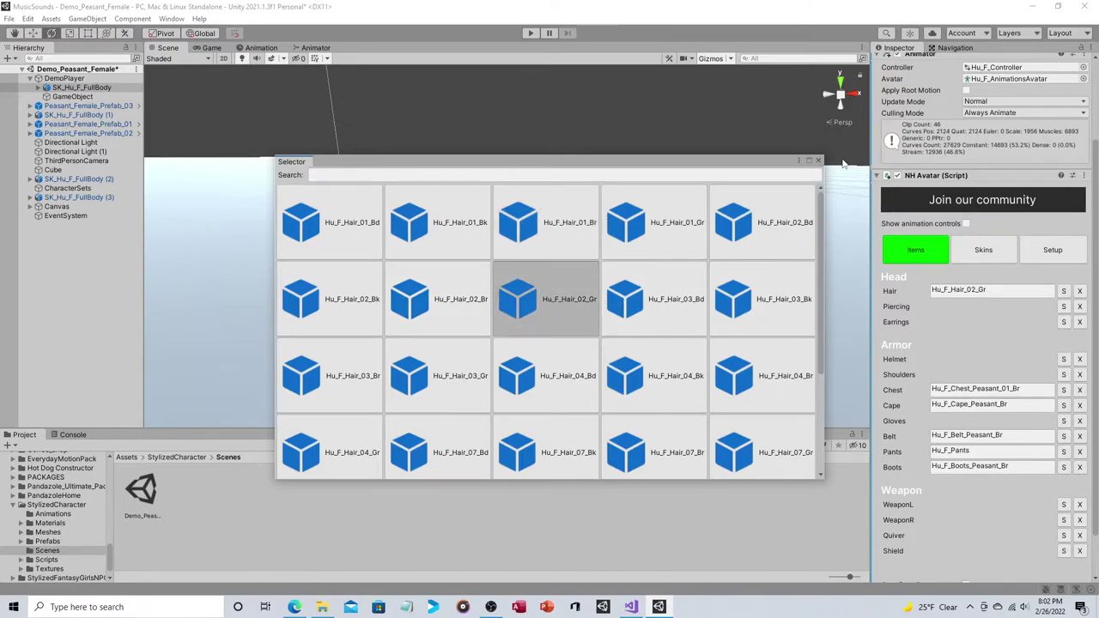
pyautogui.click(819, 162)
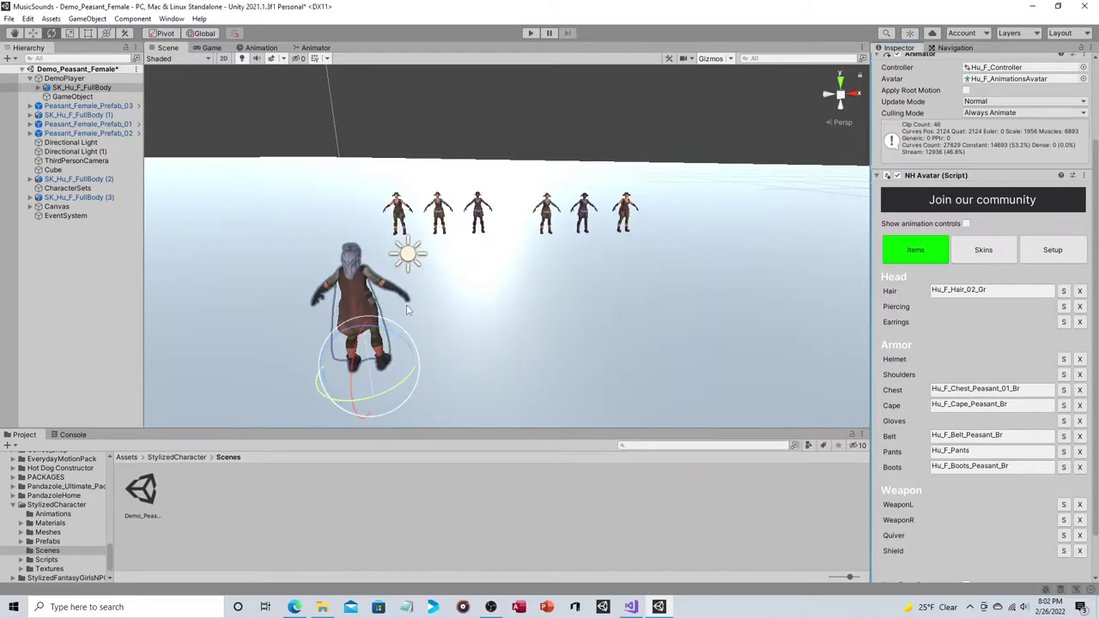
# Set the chest piece to Hu_F_Chest_Peasant_02_Rd after trying Hu_F_Chest_Peasant_03
pyautogui.moveTo(411, 309); pyautogui.dragTo(479, 296, button='right')
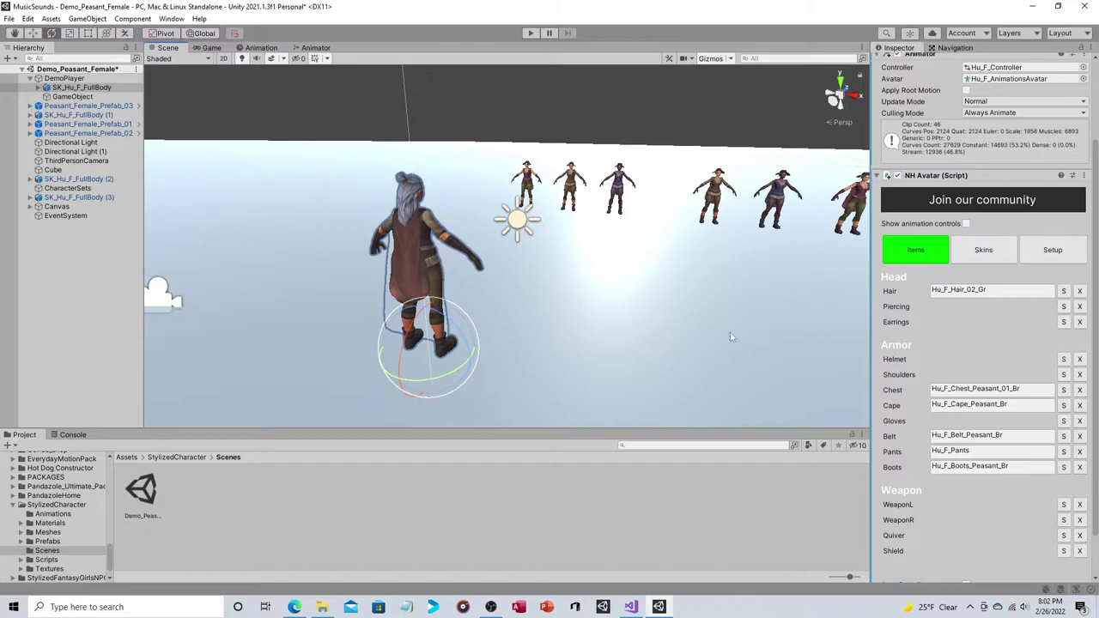
pyautogui.click(1064, 391)
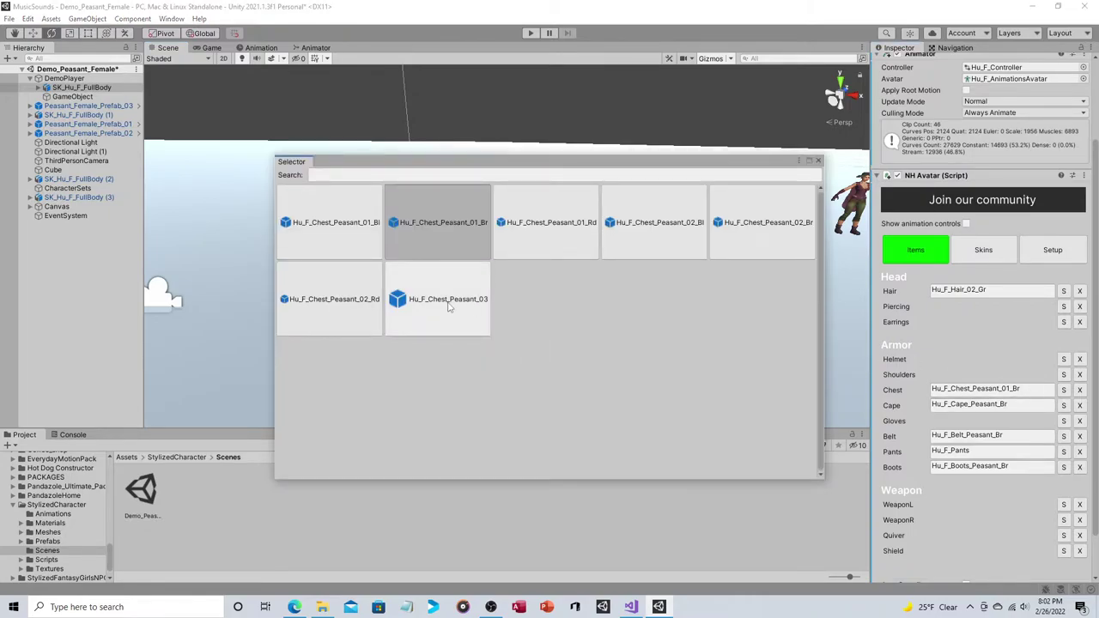
pyautogui.click(448, 307)
pyautogui.doubleClick(448, 307)
pyautogui.moveTo(448, 307); pyautogui.dragTo(447, 238, button='right')
pyautogui.moveTo(516, 236)
pyautogui.mouseDown(button='right')
pyautogui.moveTo(481, 236)
pyautogui.moveTo(524, 239)
pyautogui.moveTo(499, 238)
pyautogui.mouseUp(button='right')
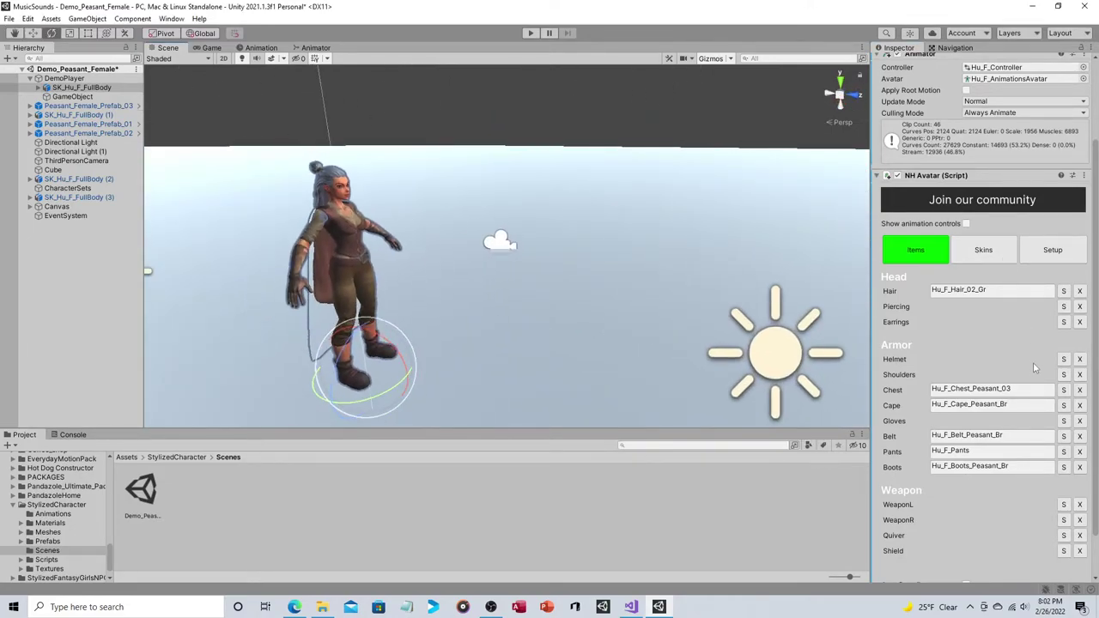
pyautogui.click(1064, 391)
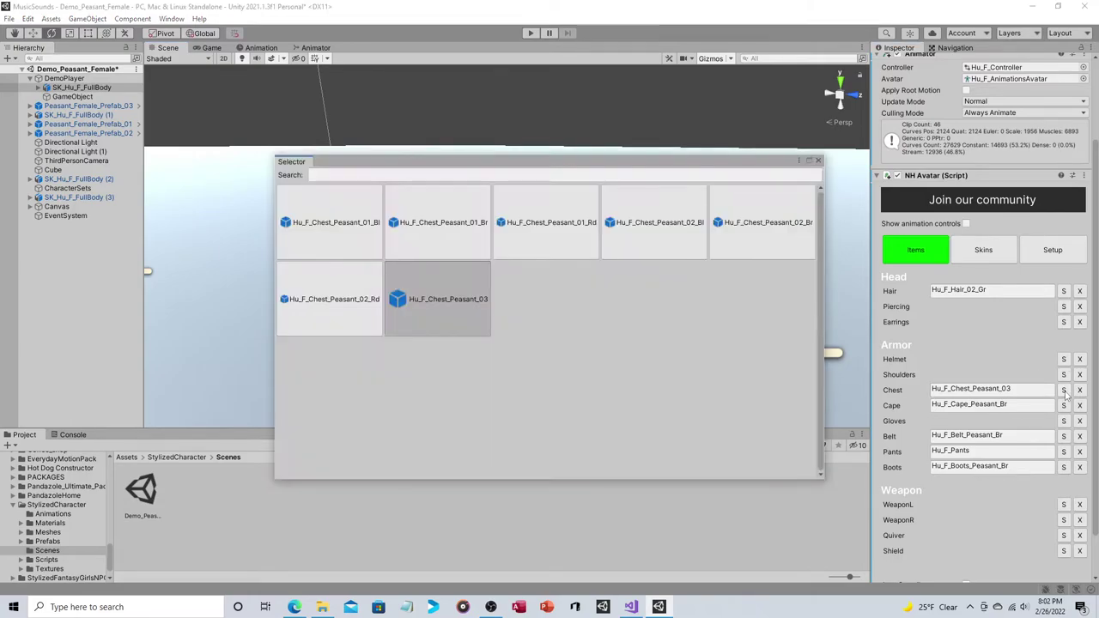
pyautogui.click(335, 301)
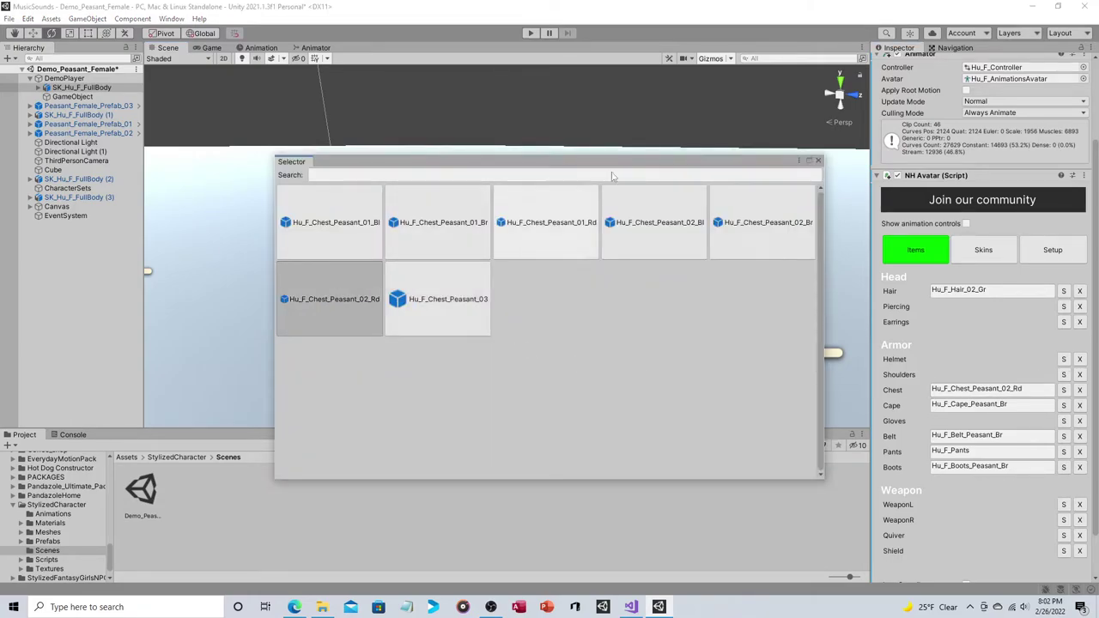
pyautogui.click(818, 161)
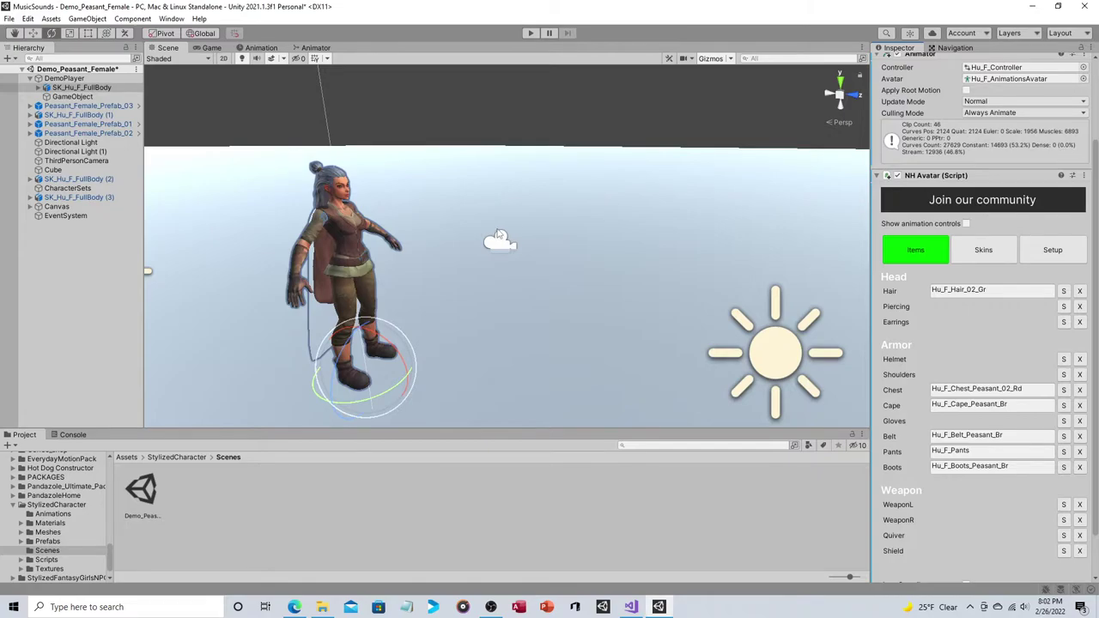
# Set the cape to Hu_F_Cape_Peasant_Bl after trying the red Hu_F_Cape_Peasant_Rd
pyautogui.keyDown('alt'); pyautogui.moveTo(424, 292); pyautogui.dragTo(543, 281); pyautogui.keyUp('alt')
pyautogui.keyDown('alt'); pyautogui.moveTo(676, 274); pyautogui.dragTo(567, 277); pyautogui.keyUp('alt')
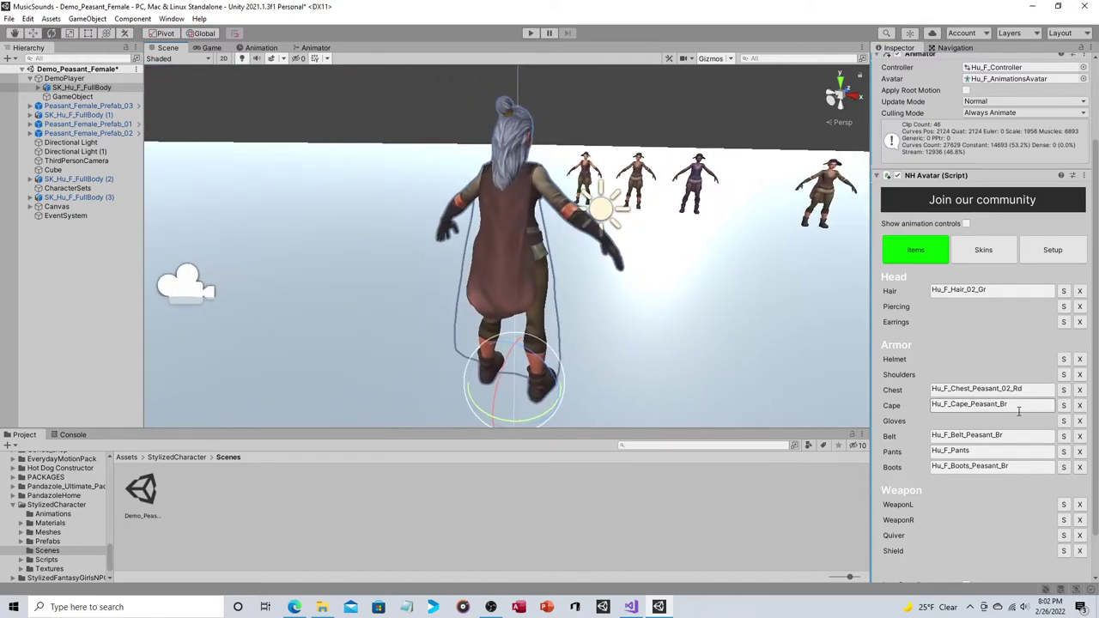
pyautogui.click(1064, 405)
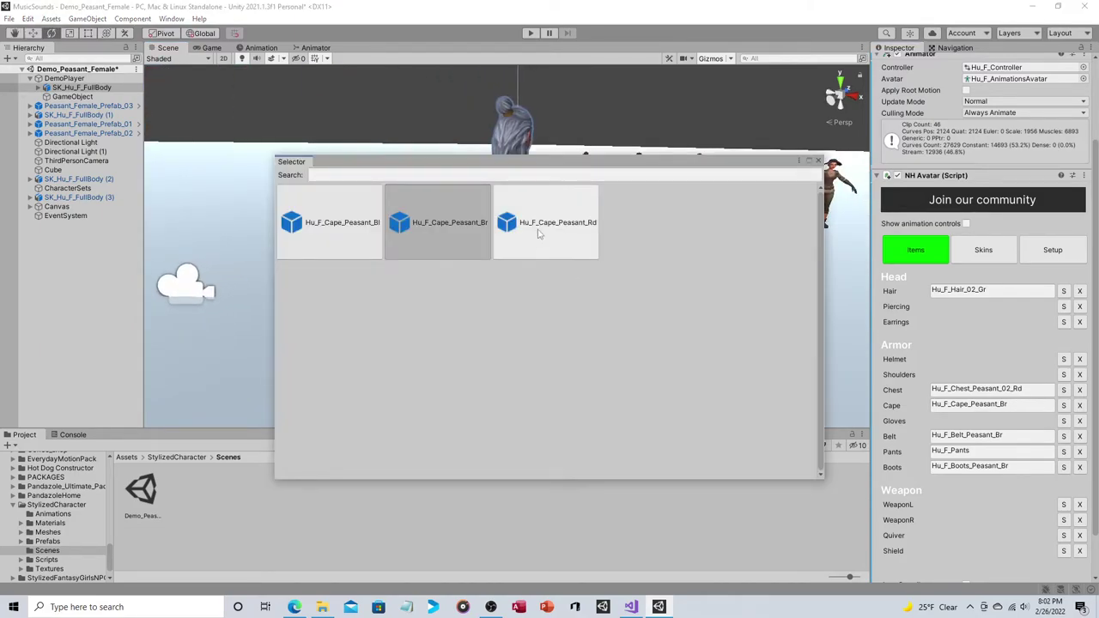
pyautogui.moveTo(584, 166); pyautogui.dragTo(880, 134)
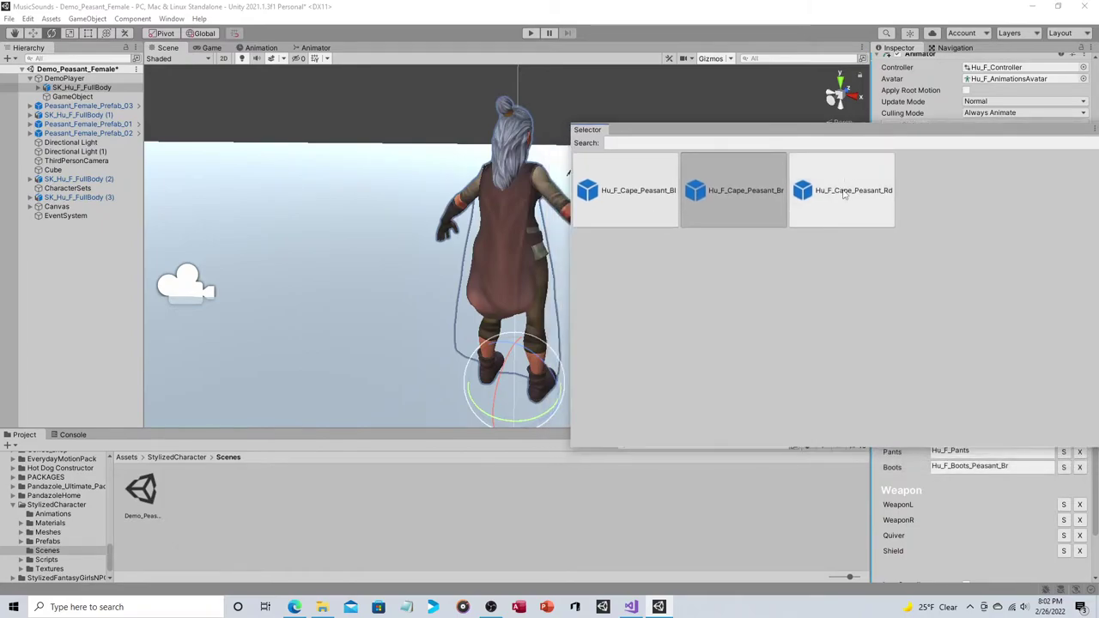
pyautogui.click(846, 193)
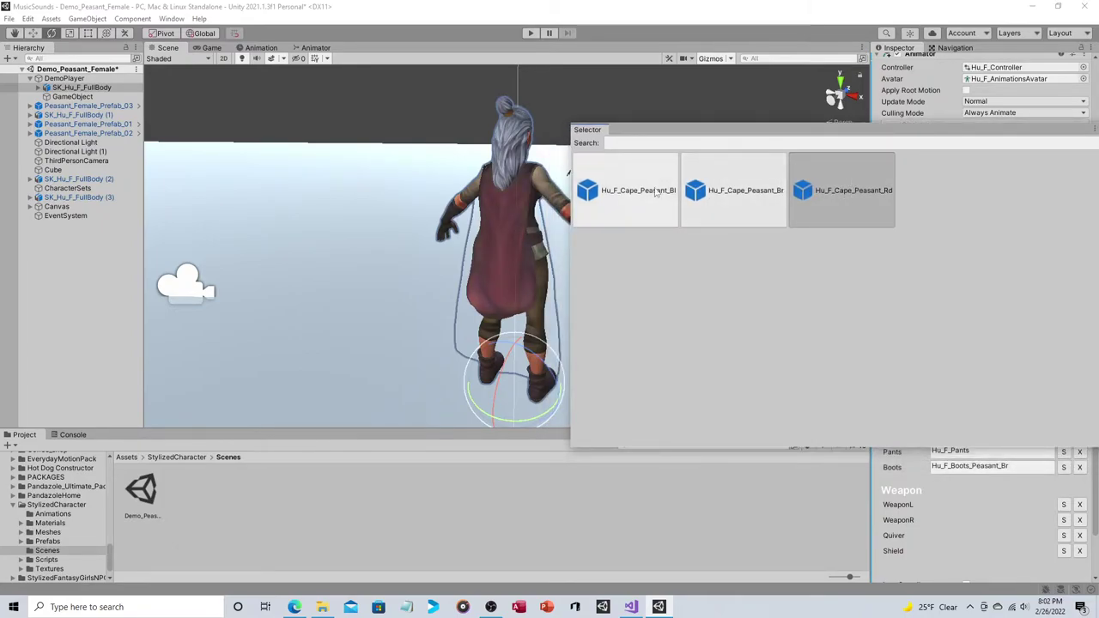
pyautogui.click(626, 192)
pyautogui.moveTo(851, 125); pyautogui.dragTo(634, 142)
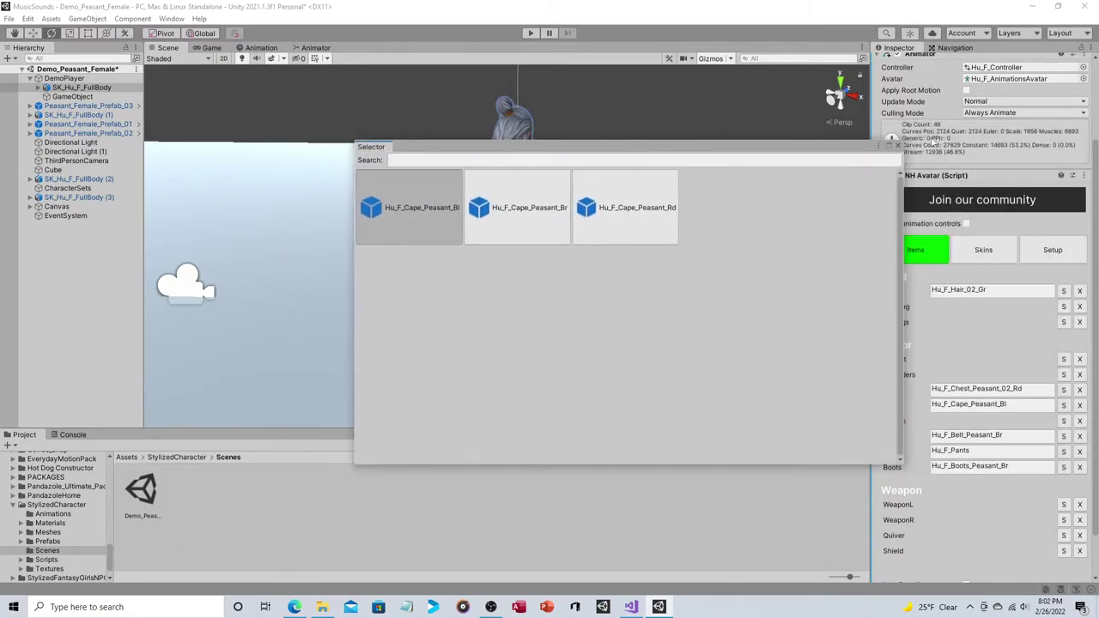
pyautogui.click(898, 146)
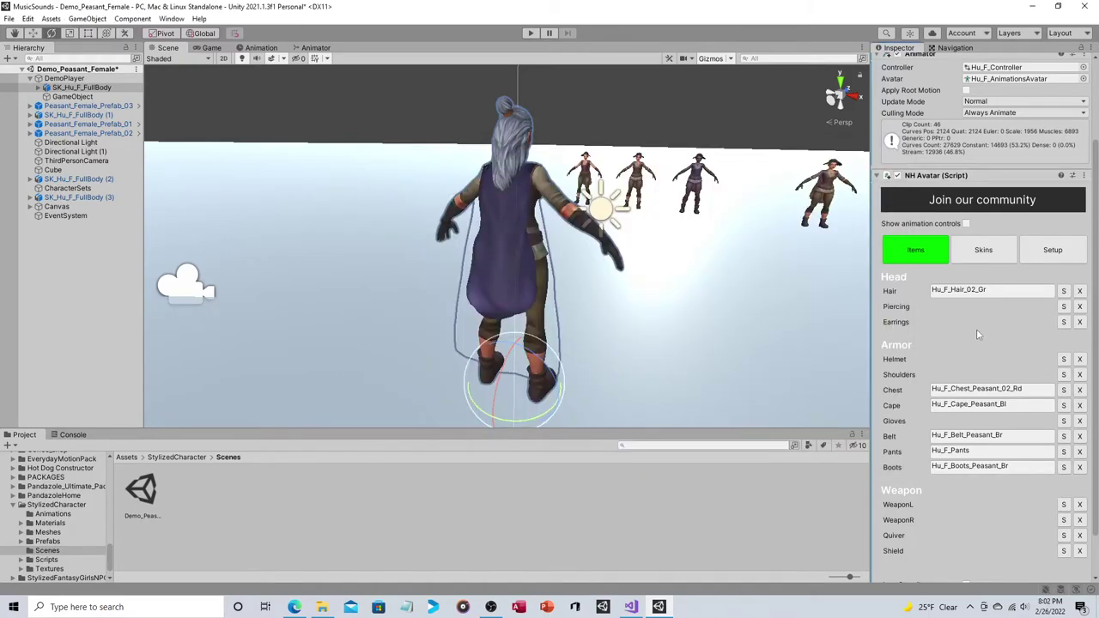
# Save the dressed SK_Hu_F_FullBody character as a prefab named 'test'
pyautogui.scroll(-2, 961, 423)
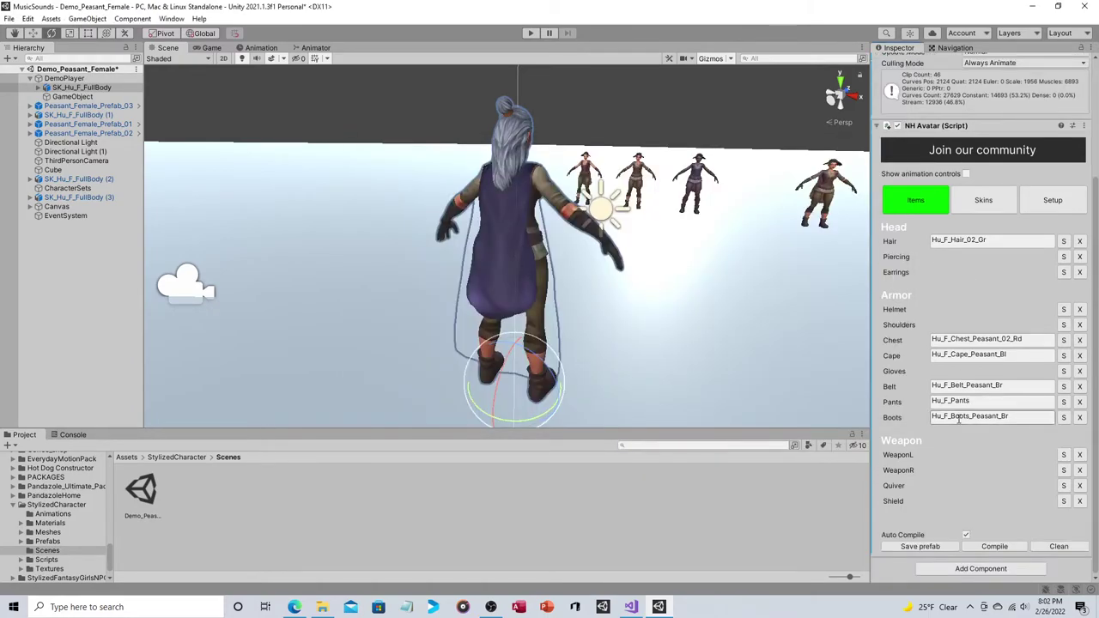
pyautogui.click(908, 547)
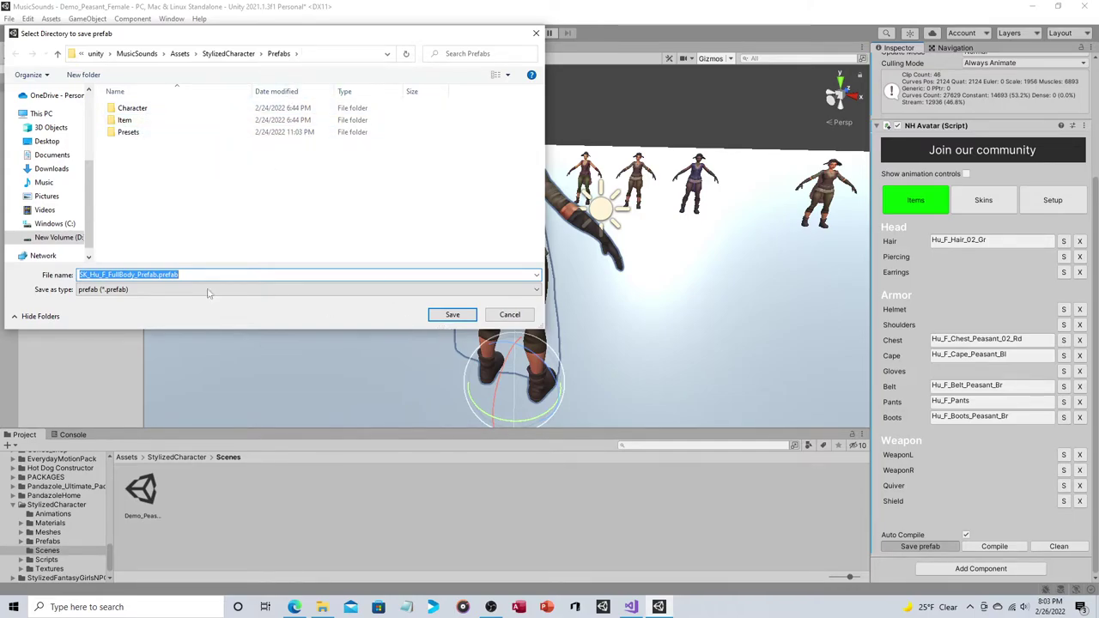
pyautogui.write('test')
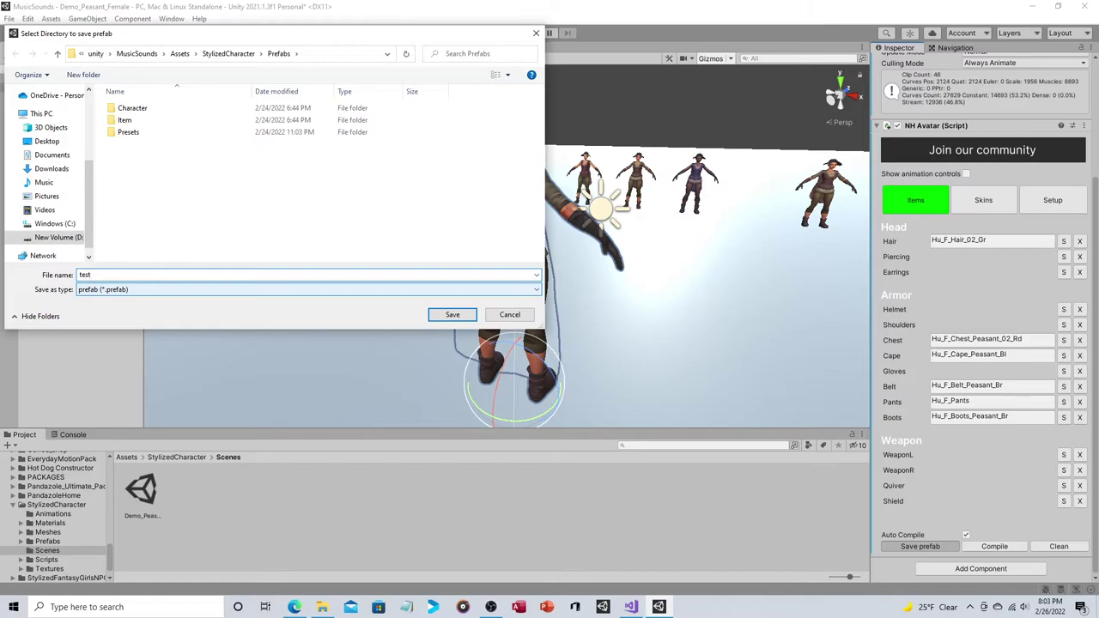
pyautogui.click(453, 314)
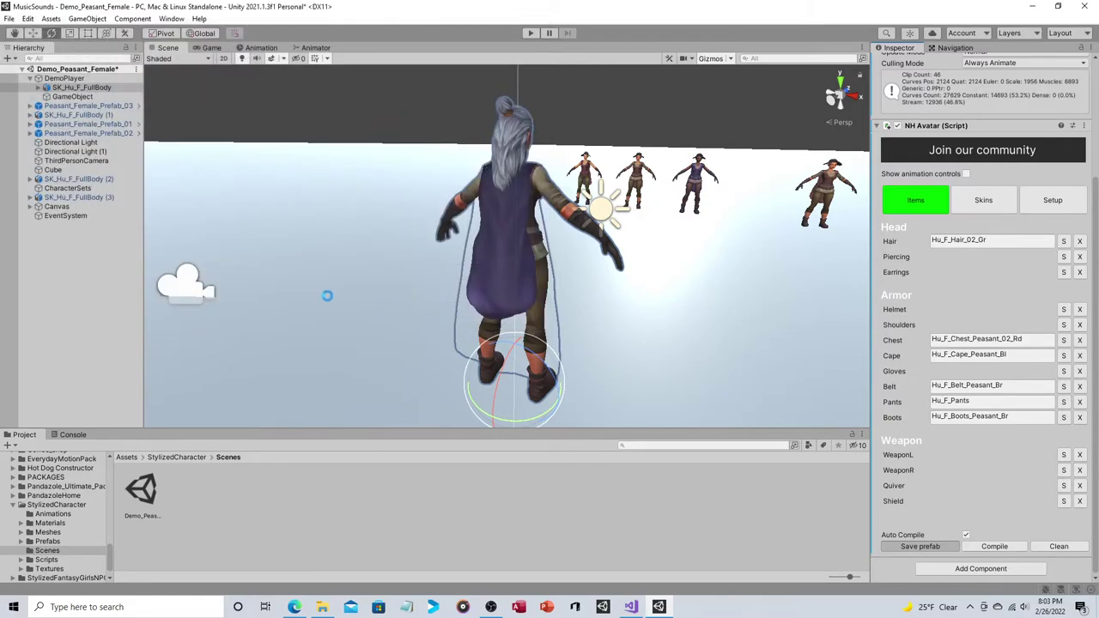
# Open the test prefab from StylizedCharacter/Prefabs to inspect it, then exit back to the scene
pyautogui.click(178, 457)
pyautogui.doubleClick(299, 494)
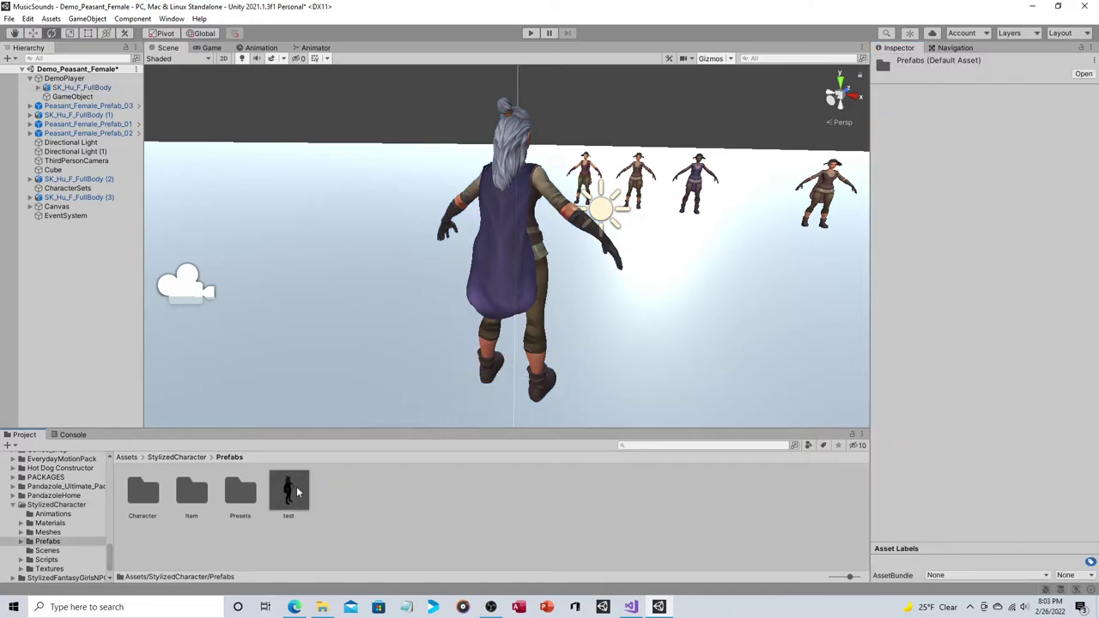
pyautogui.doubleClick(291, 497)
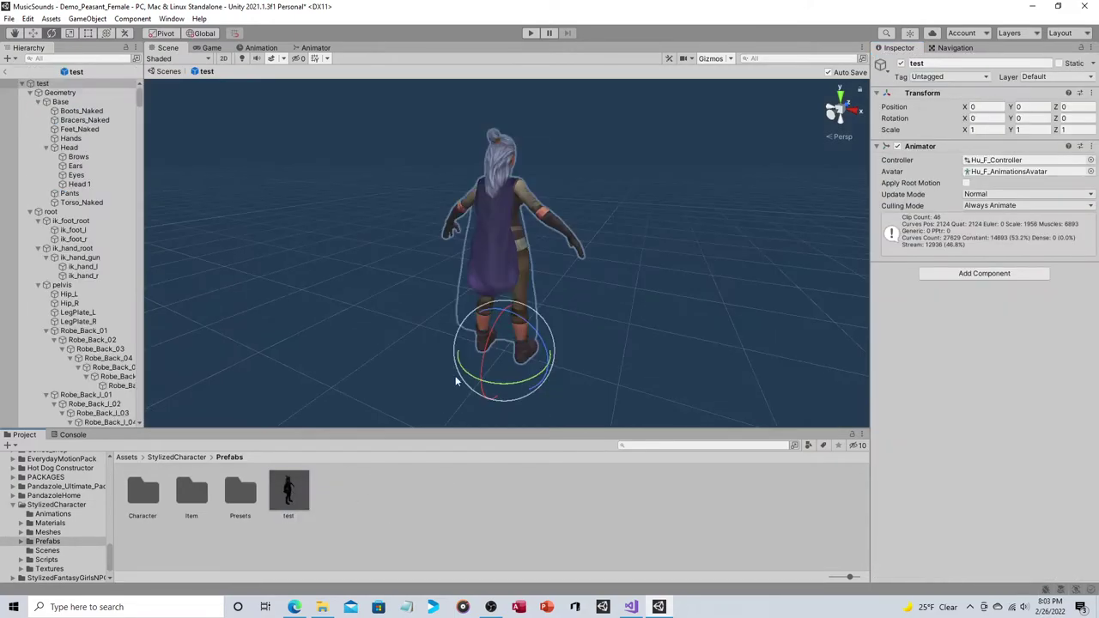
pyautogui.keyDown('alt'); pyautogui.moveTo(539, 342); pyautogui.dragTo(588, 281); pyautogui.keyUp('alt')
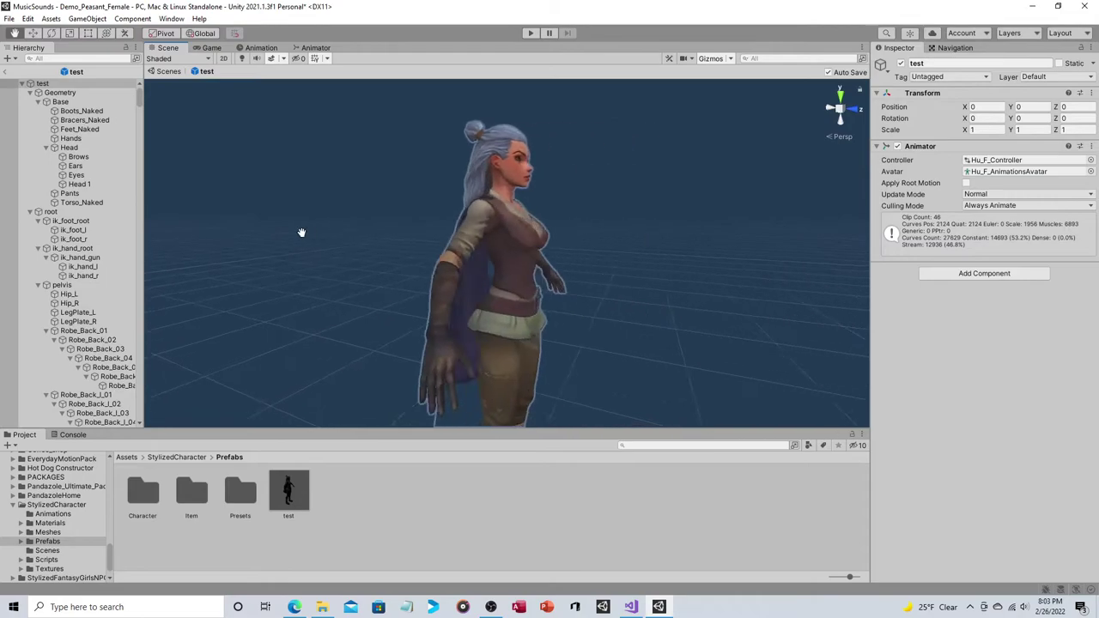
pyautogui.click(6, 73)
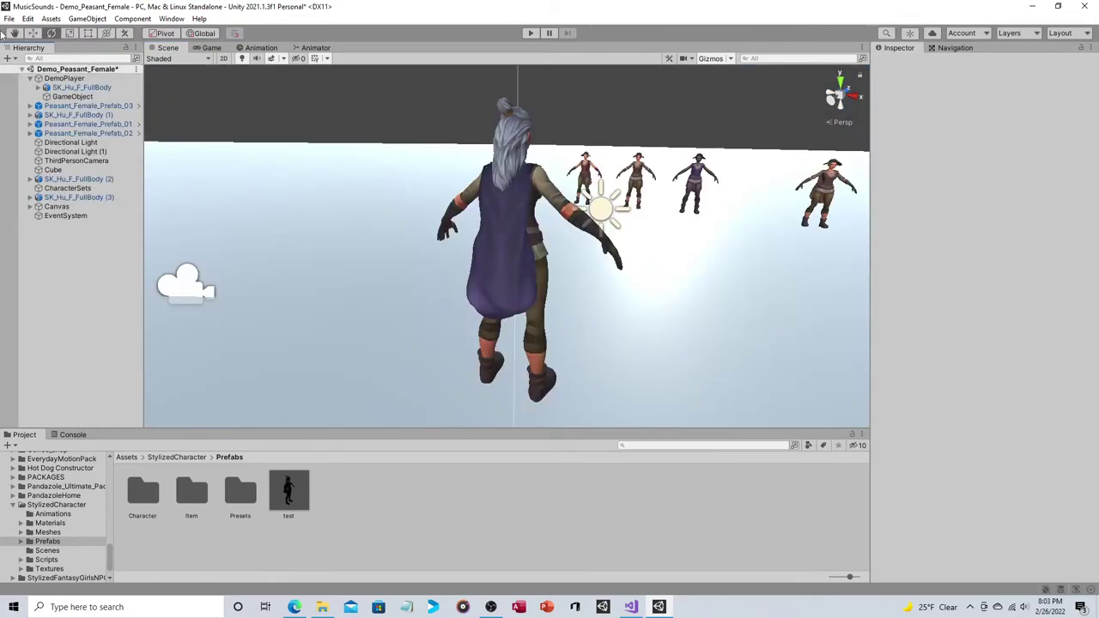
# Create a new Basic (Built-in) scene without saving the demo, and add the test prefab
pyautogui.click(9, 18)
pyautogui.click(17, 31)
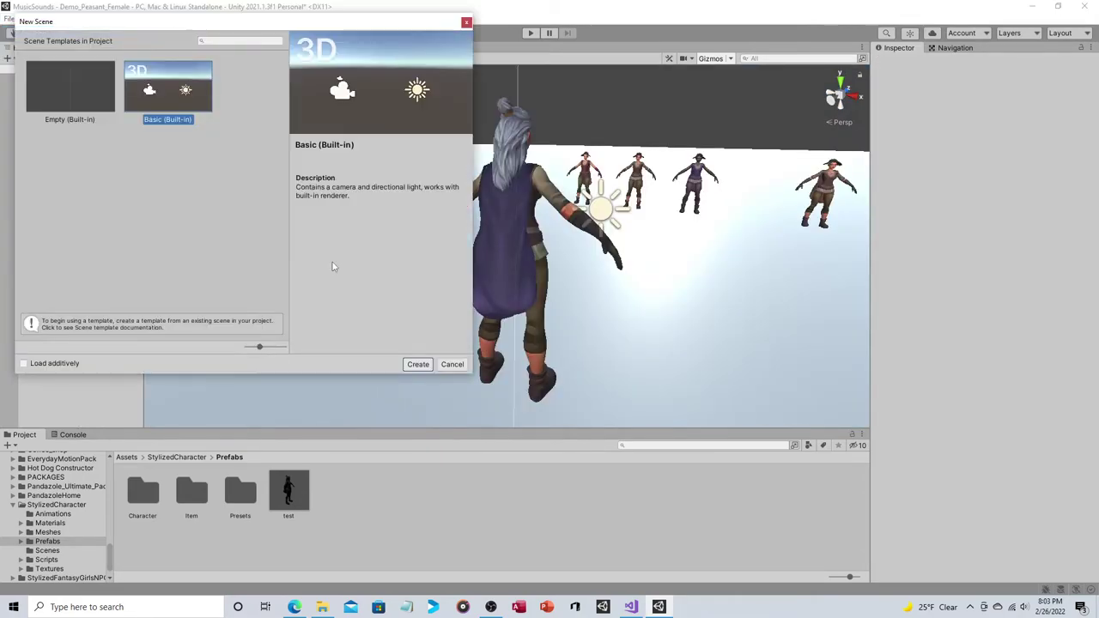
pyautogui.doubleClick(187, 91)
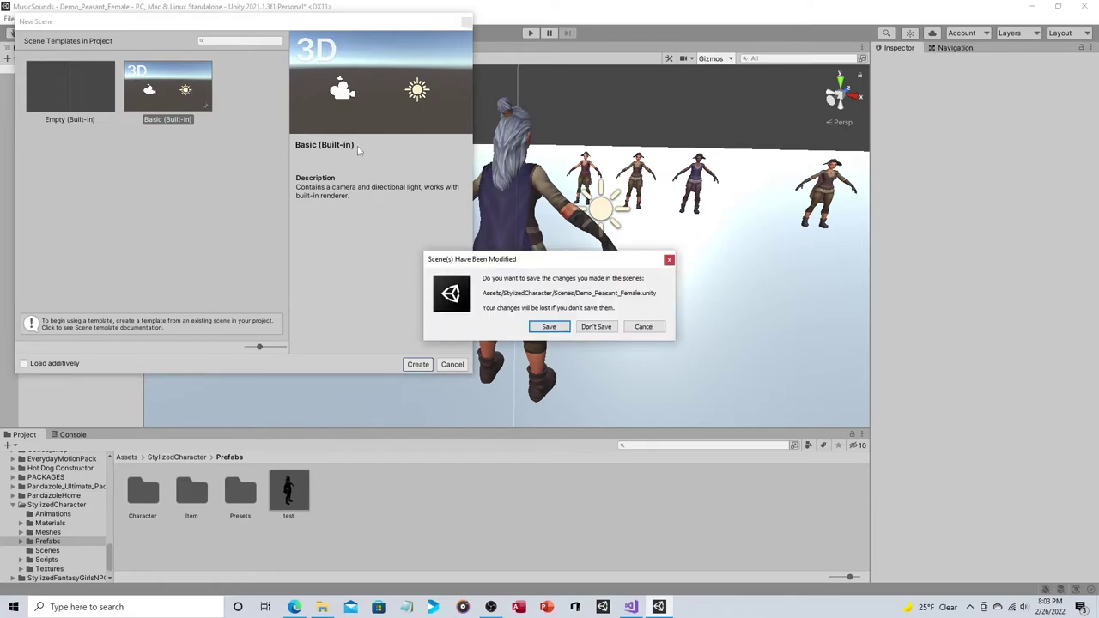
pyautogui.click(596, 328)
pyautogui.moveTo(294, 493); pyautogui.dragTo(119, 242)
# Rotate the test character to Y 184.249 and move the Main Camera to Z -2.68
pyautogui.press('f')
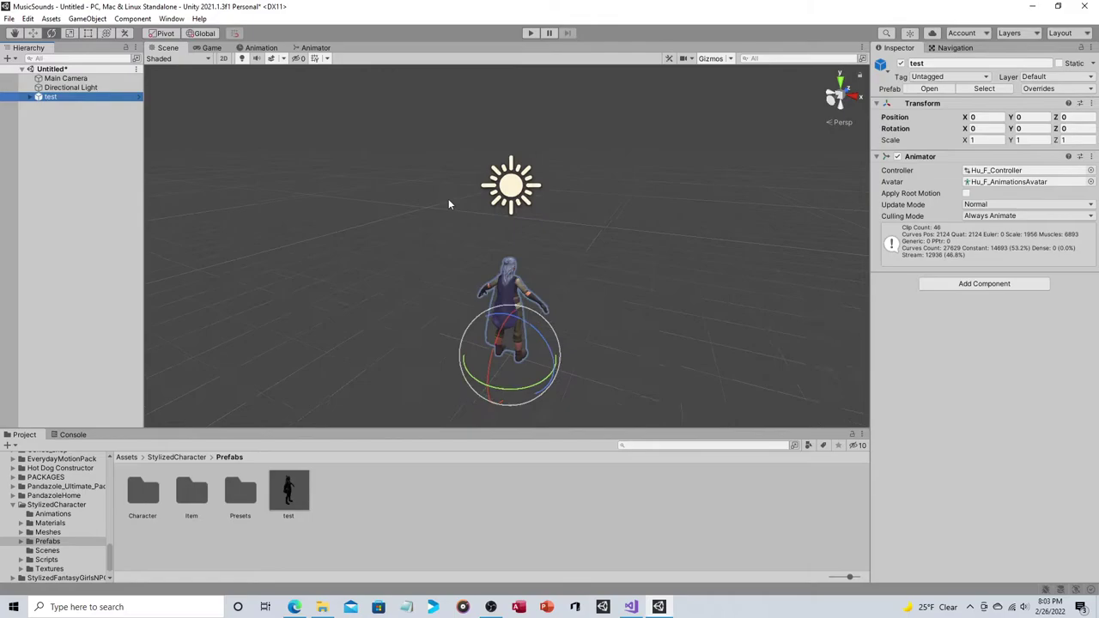
pyautogui.moveTo(532, 326); pyautogui.dragTo(239, 279)
pyautogui.scroll(-5, 369, 271)
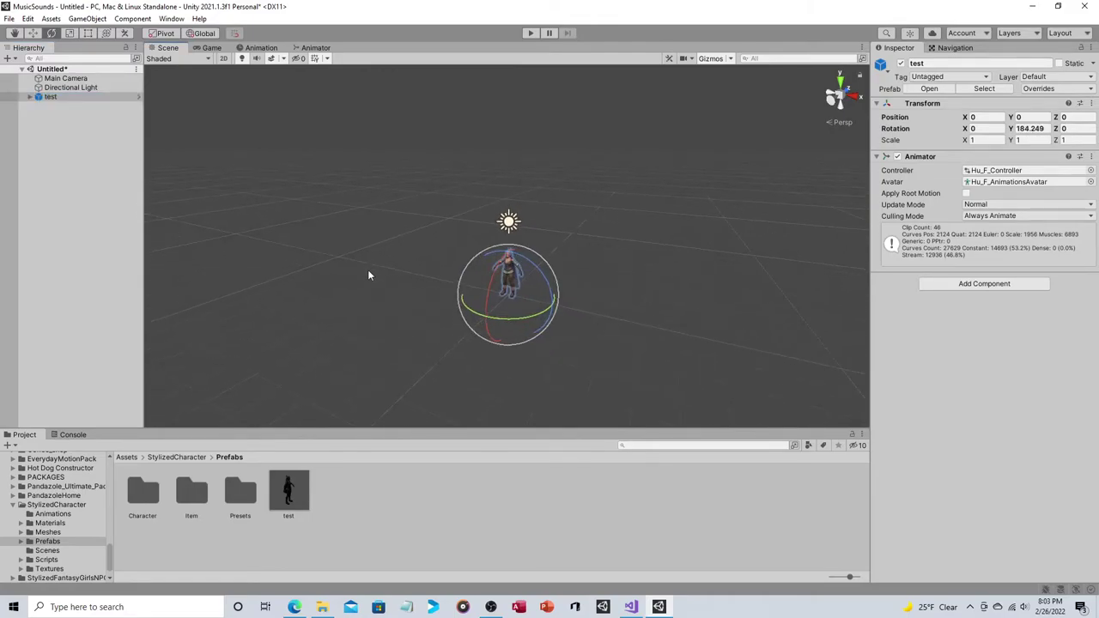
pyautogui.click(361, 344)
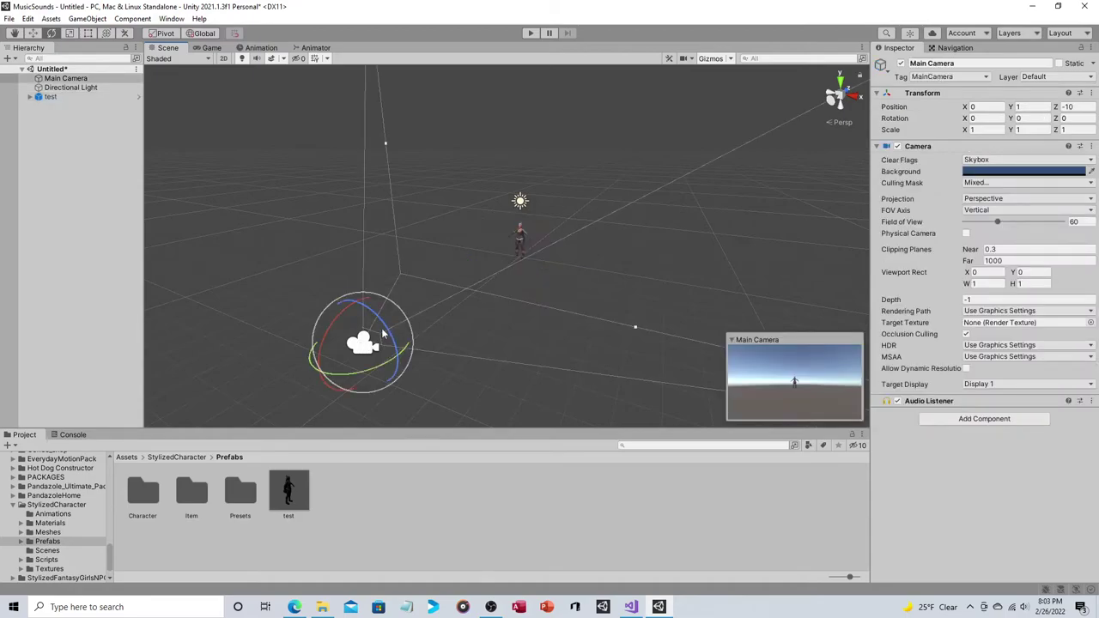
pyautogui.click(33, 33)
pyautogui.moveTo(397, 327); pyautogui.dragTo(534, 273)
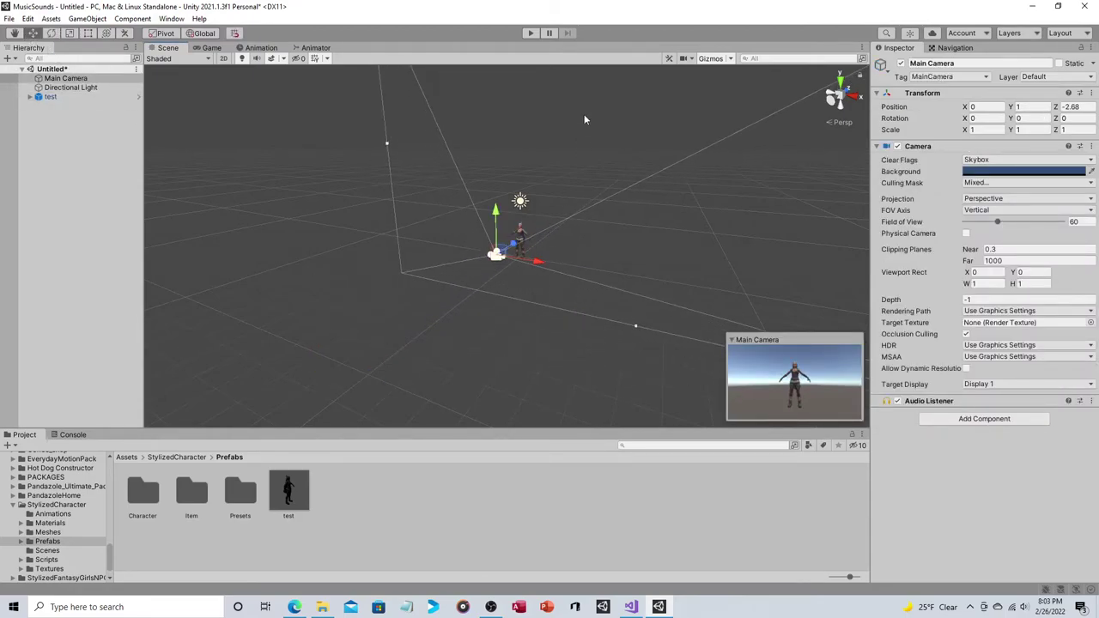
pyautogui.click(532, 33)
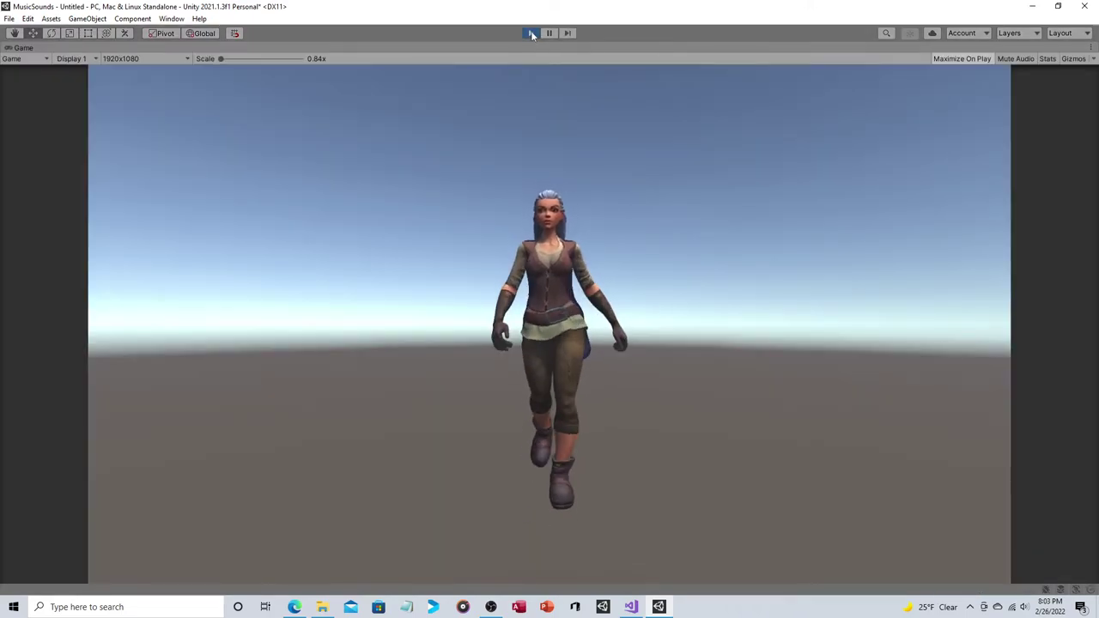
pyautogui.click(531, 34)
pyautogui.click(316, 49)
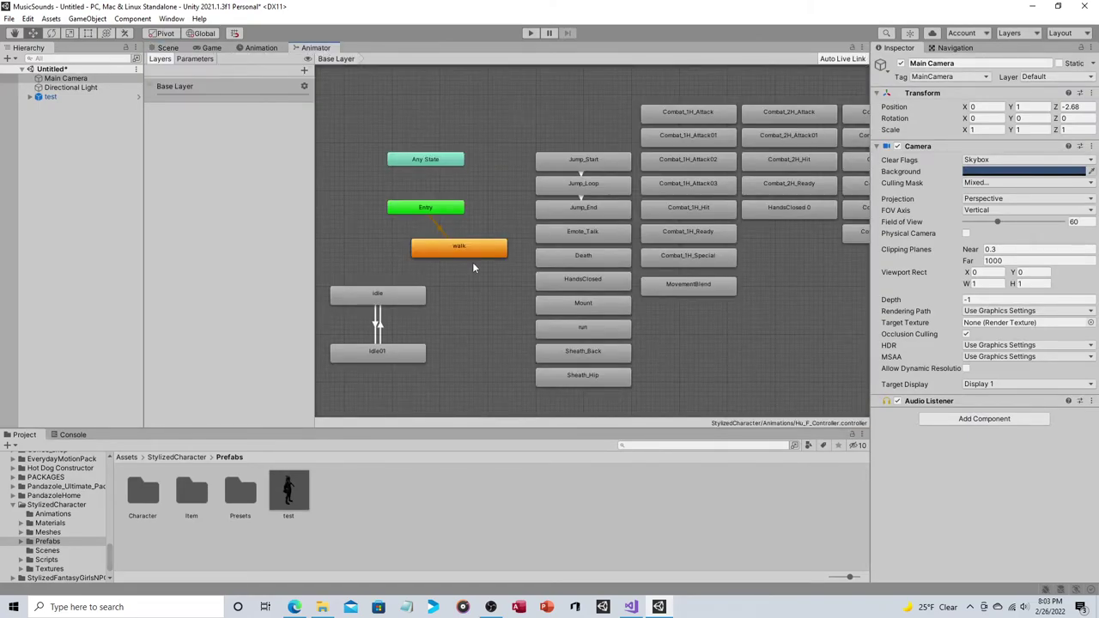
pyautogui.moveTo(567, 115)
pyautogui.mouseDown(button='middle')
pyautogui.moveTo(445, 155)
pyautogui.moveTo(552, 126)
pyautogui.mouseUp(button='middle')
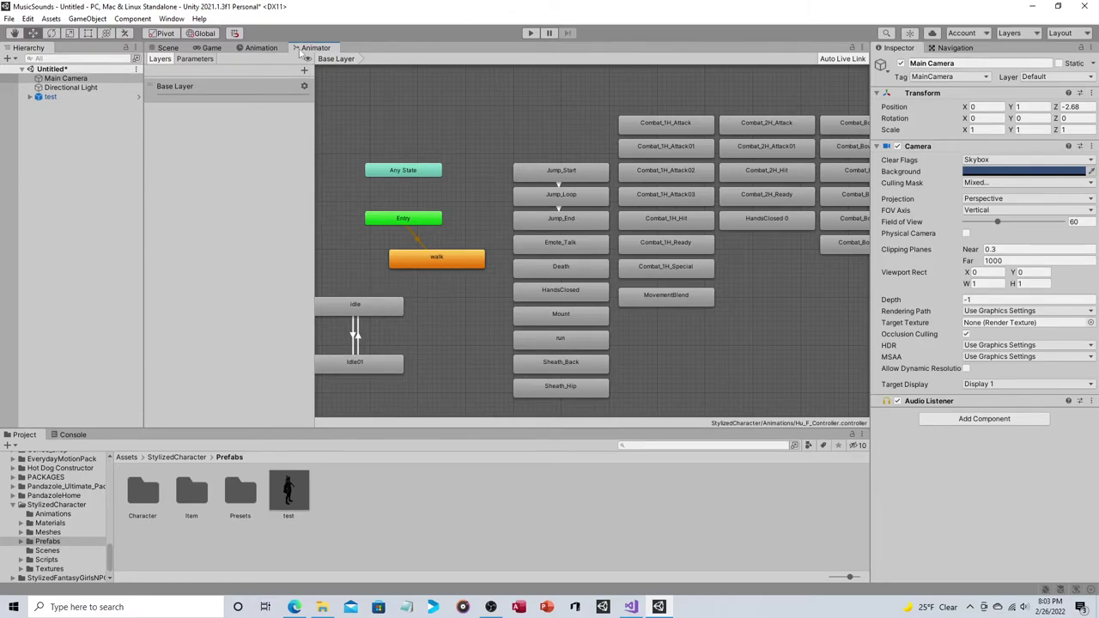
pyautogui.click(169, 49)
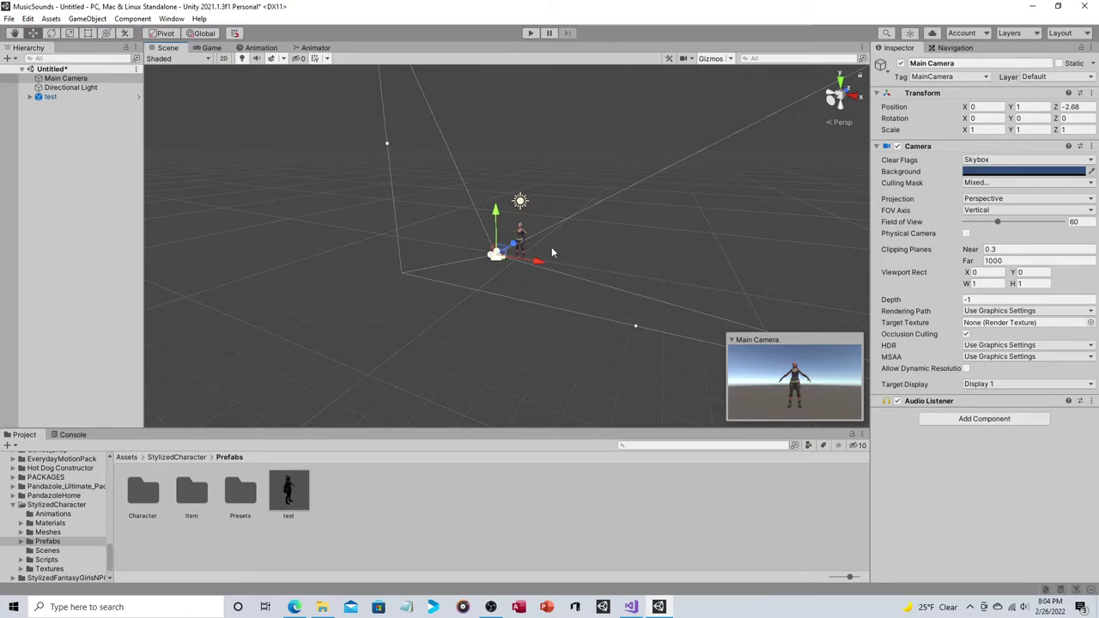
# Orbit and pan around the new scene, then open the Window menu
pyautogui.scroll(3, 552, 246)
pyautogui.keyDown('alt'); pyautogui.moveTo(540, 245); pyautogui.dragTo(612, 278); pyautogui.keyUp('alt')
pyautogui.moveTo(613, 277); pyautogui.dragTo(554, 295, button='middle')
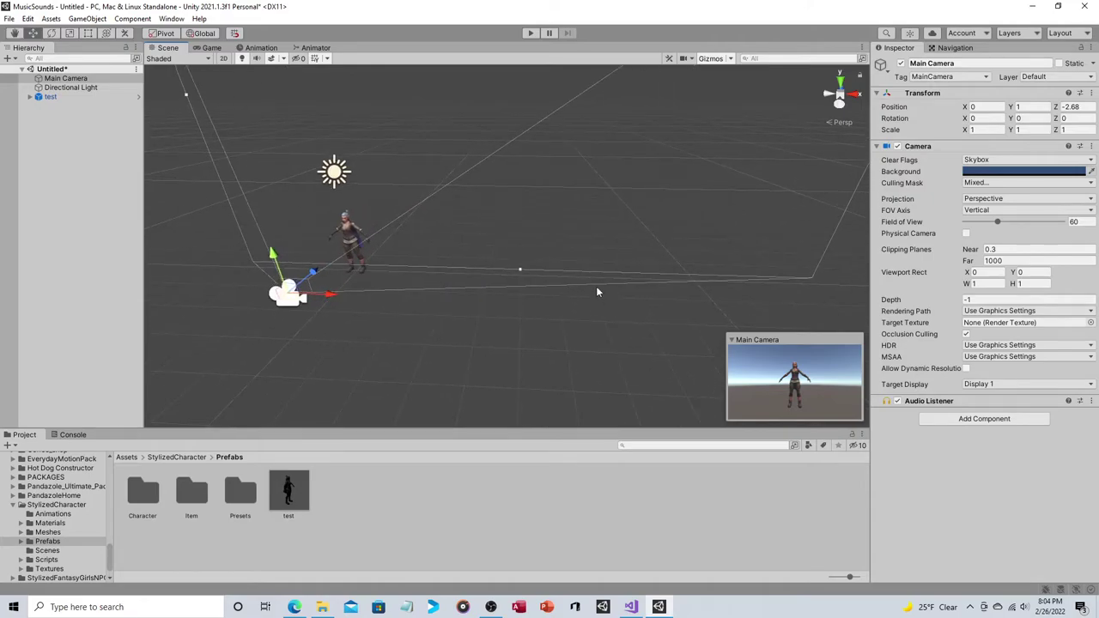
pyautogui.keyDown('alt'); pyautogui.moveTo(466, 347); pyautogui.dragTo(504, 346); pyautogui.keyUp('alt')
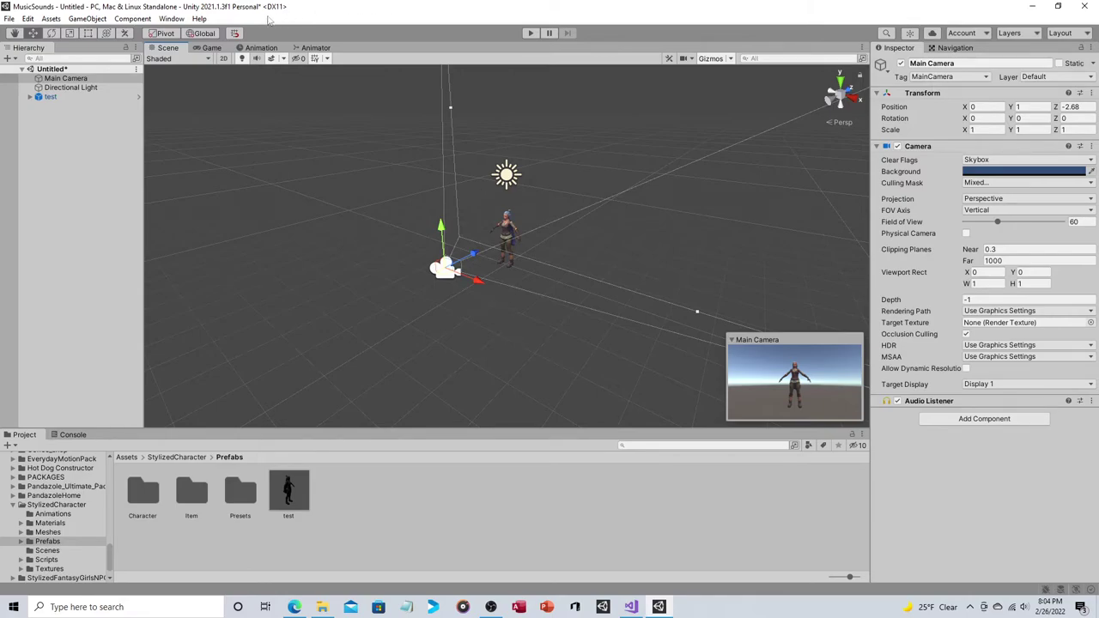
pyautogui.click(171, 19)
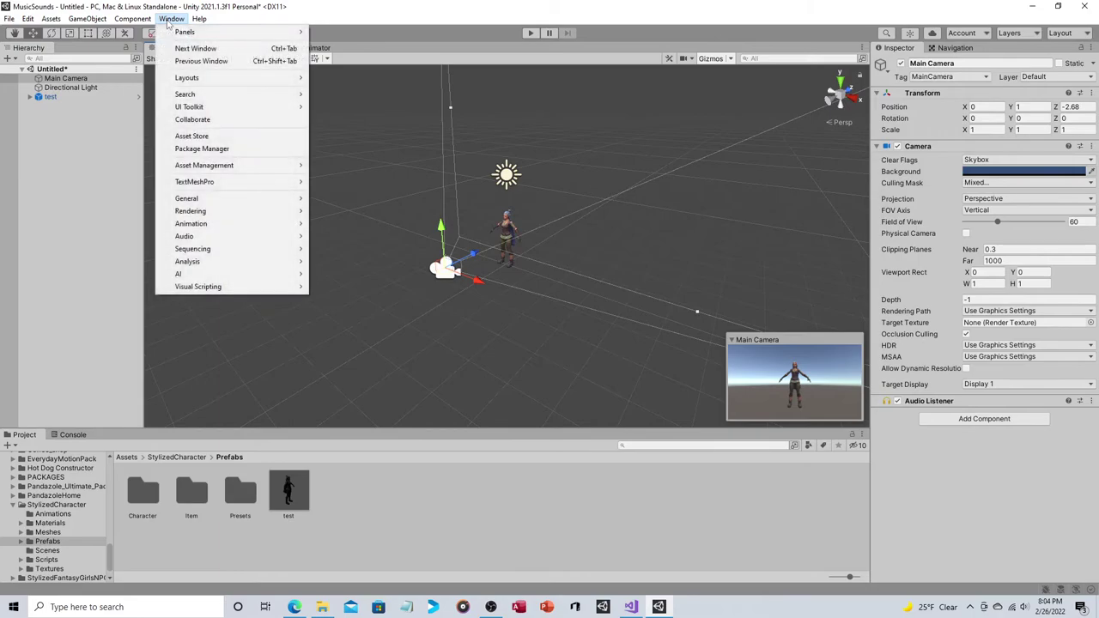
# Open Package Manager and select Modular Fantasy Stylized Human Female under My Assets
pyautogui.click(228, 150)
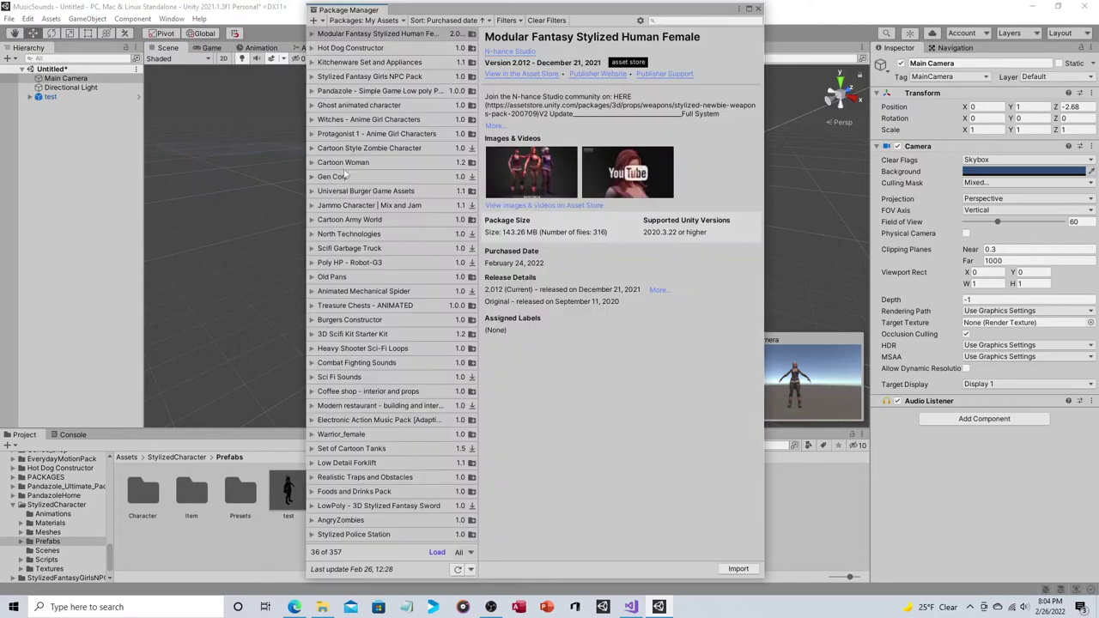
pyautogui.click(371, 36)
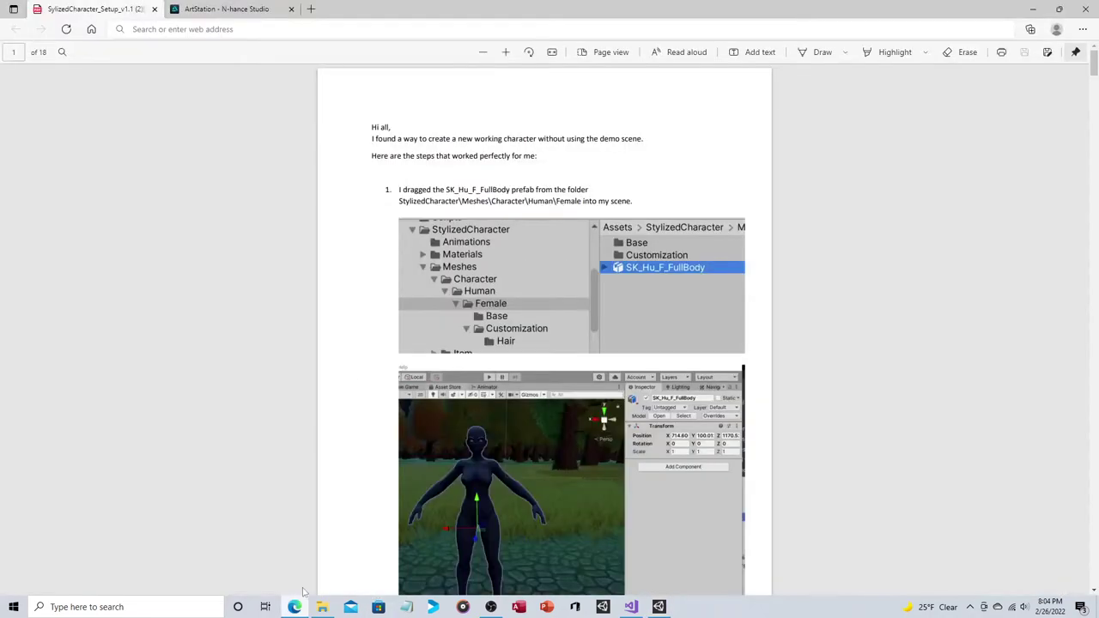
# Bring up Edge and show N-hance Studio's ArtStation portfolio page beside the setup guide PDF
pyautogui.click(295, 607)
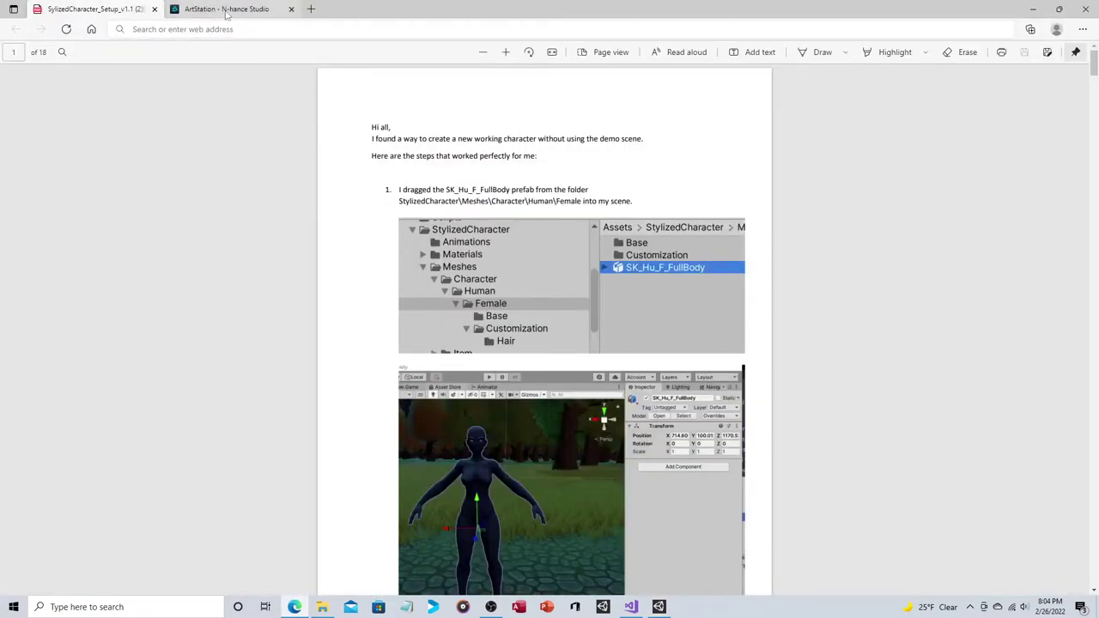
pyautogui.click(227, 11)
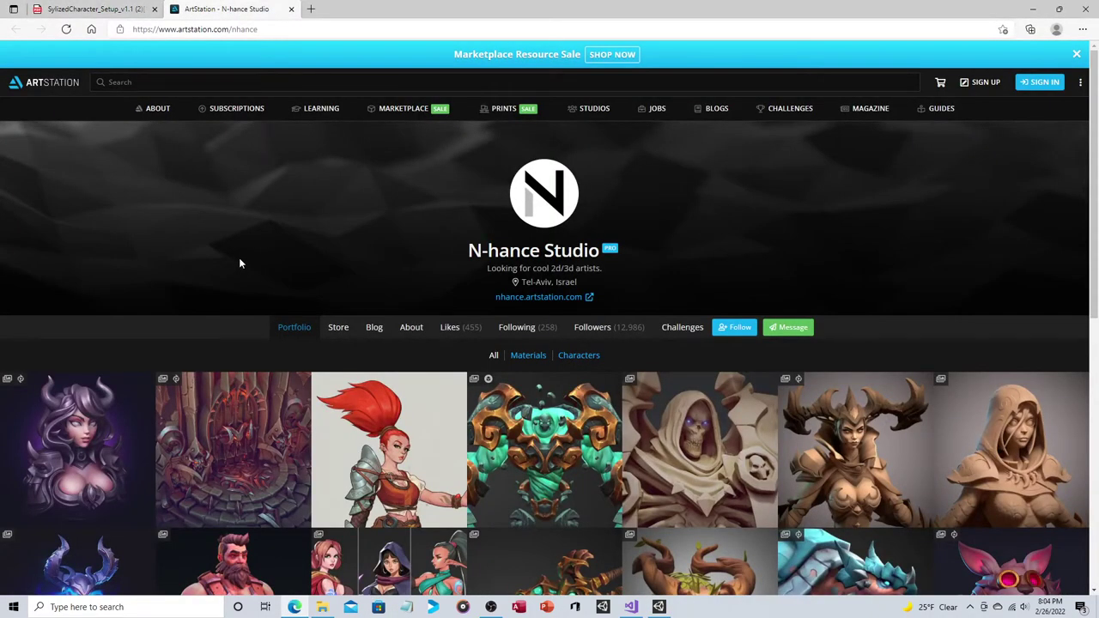